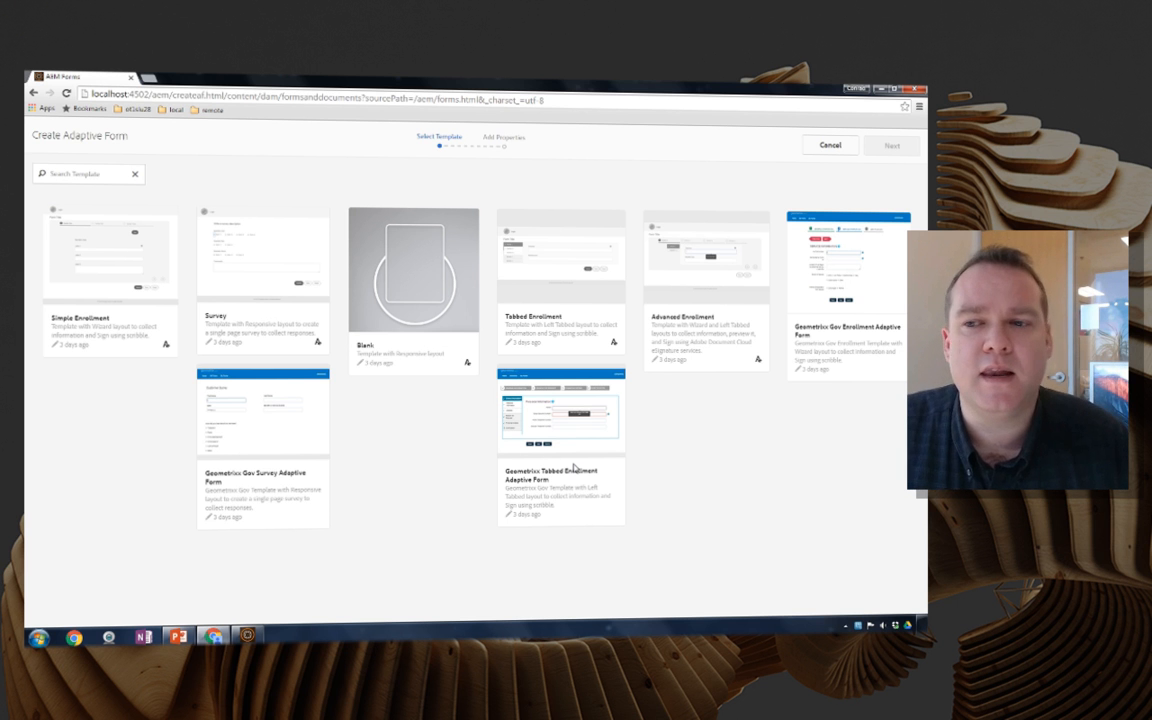
- Cancel the adaptive form creation and open the global folder in the Templates console
{"action": "left_click", "coordinate": [826, 148]}
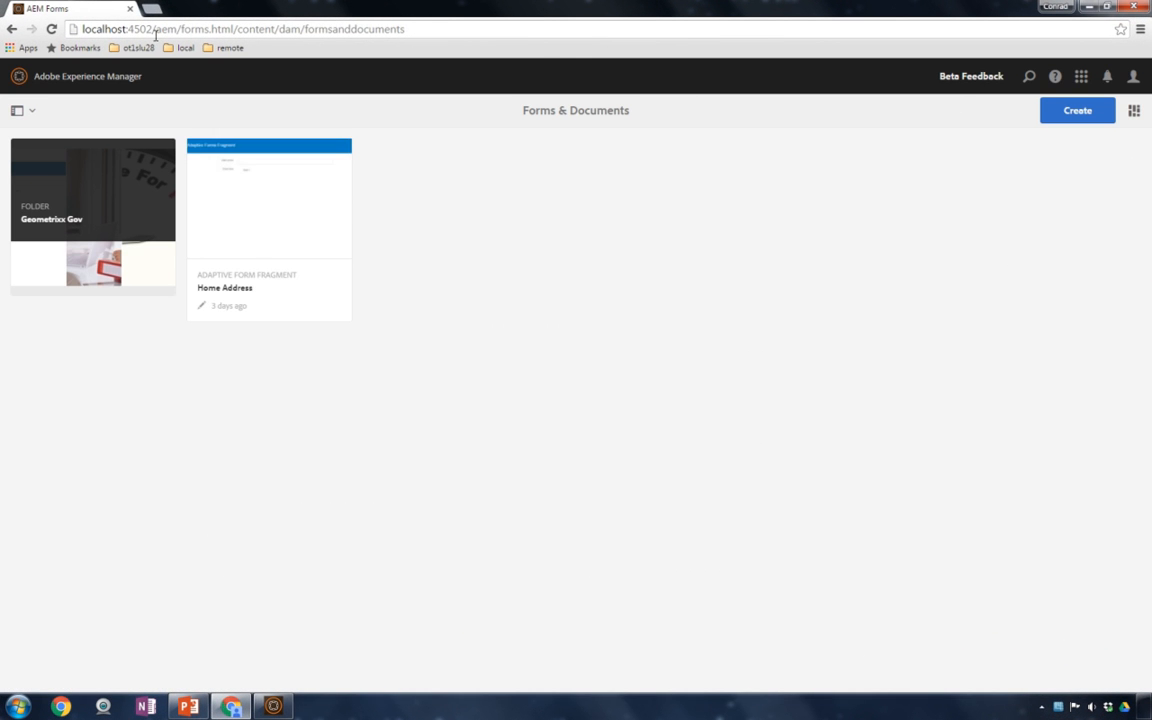
{"action": "left_click", "coordinate": [47, 80]}
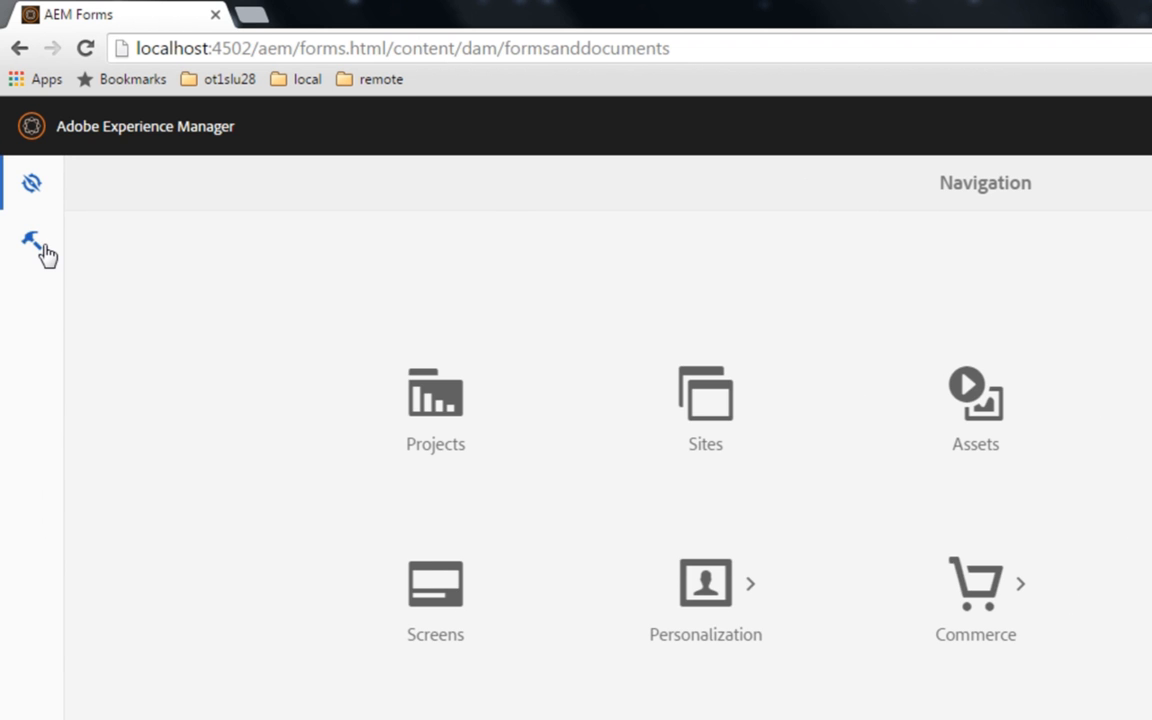
{"action": "left_click", "coordinate": [33, 243]}
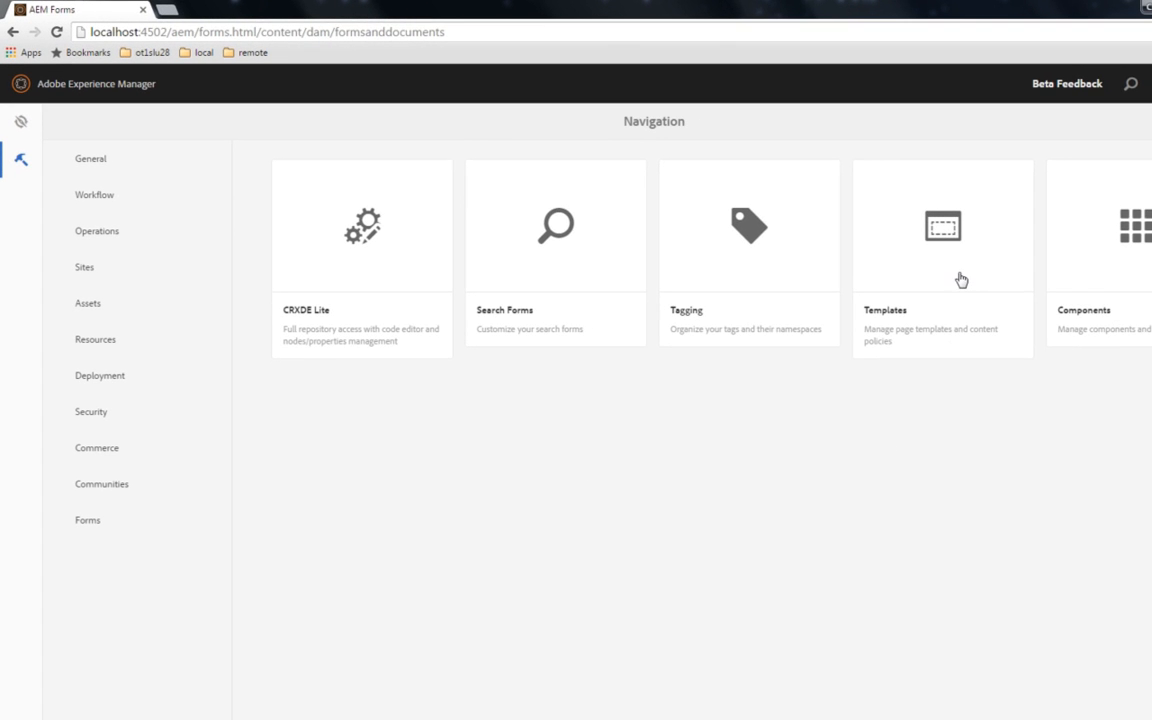
{"action": "left_click", "coordinate": [961, 279]}
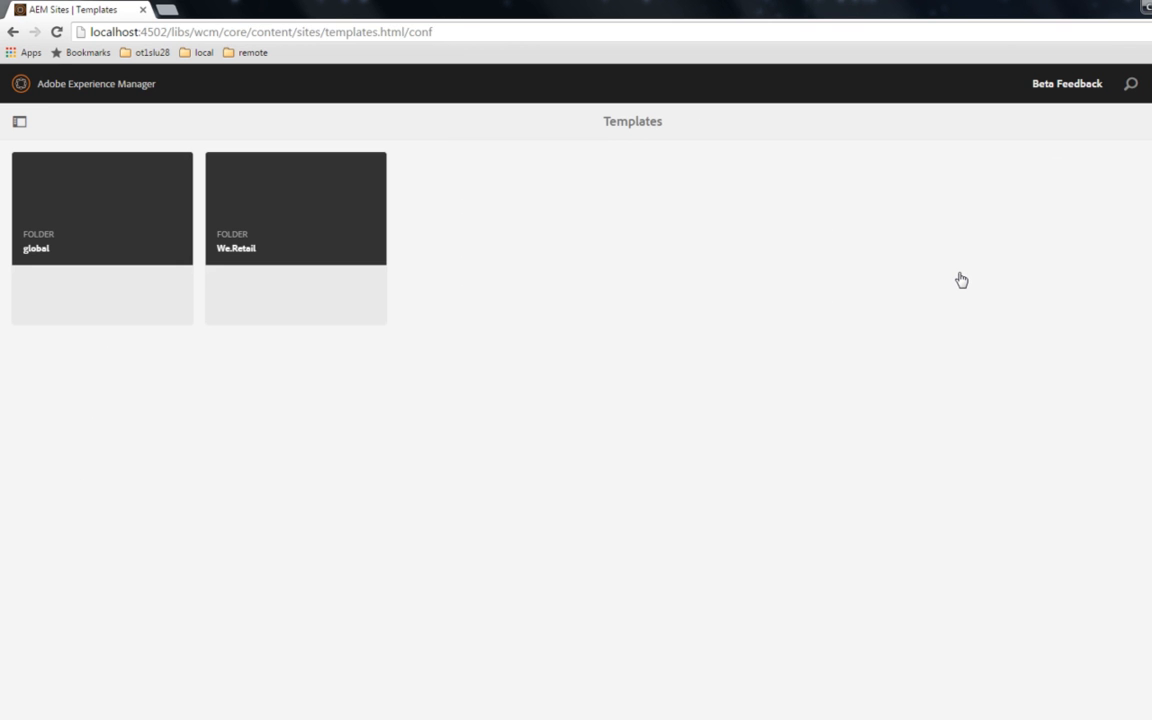
{"action": "left_click", "coordinate": [132, 218]}
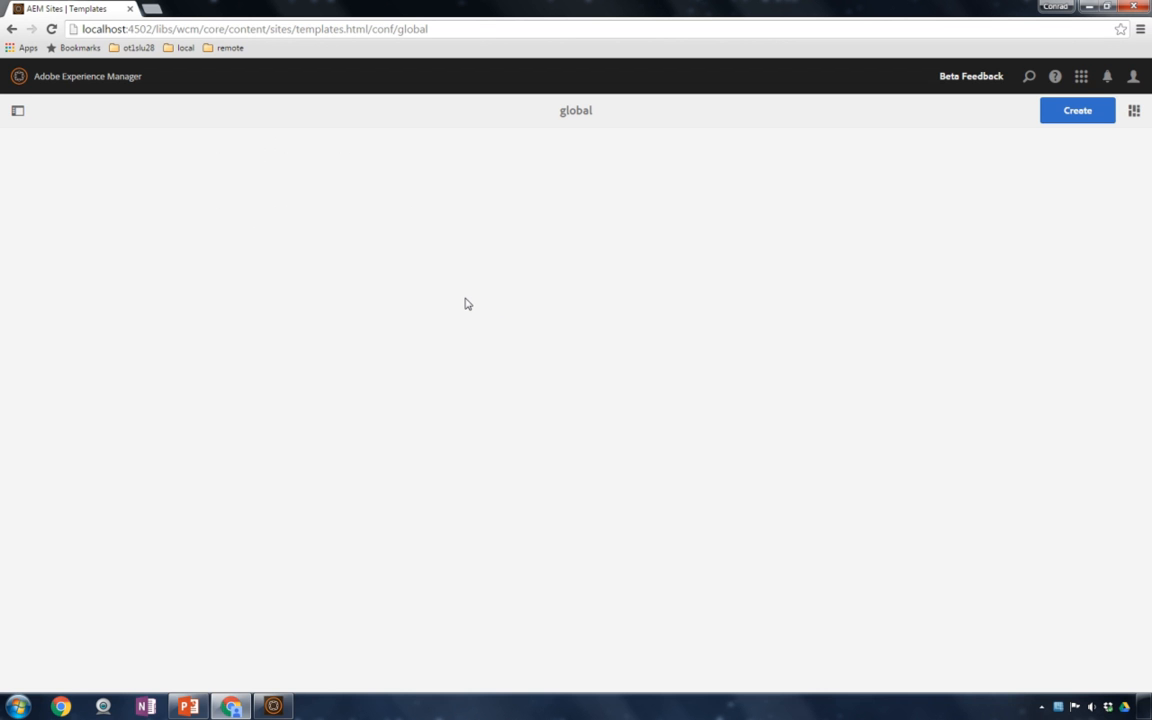
- Create a template of type Adaptive Form Template titled "Webinar Registration Template" and open it for editing
{"action": "left_click", "coordinate": [1078, 113]}
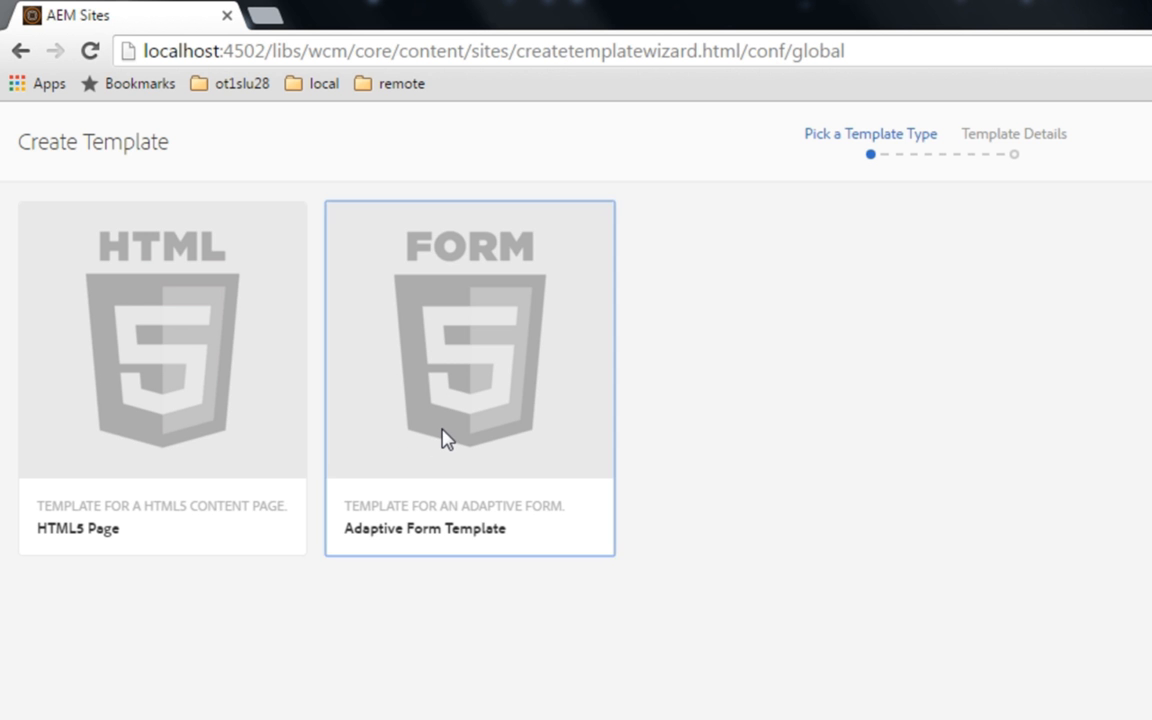
{"action": "left_click", "coordinate": [445, 437]}
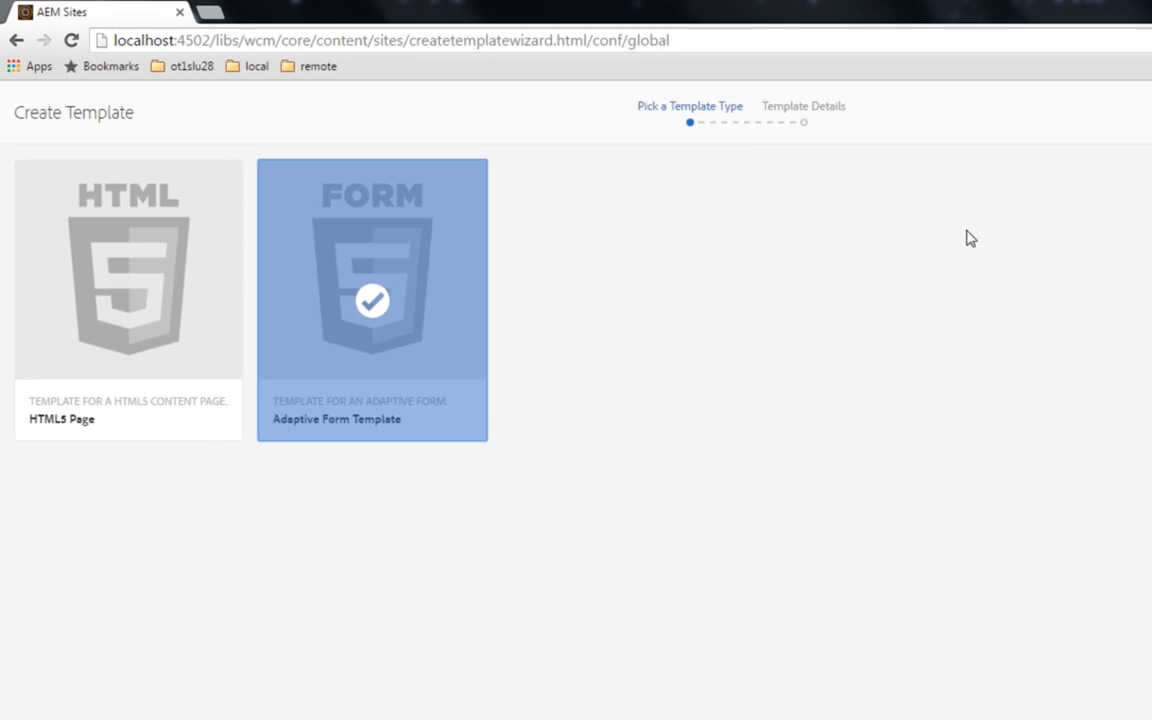
{"action": "left_click", "coordinate": [1106, 82]}
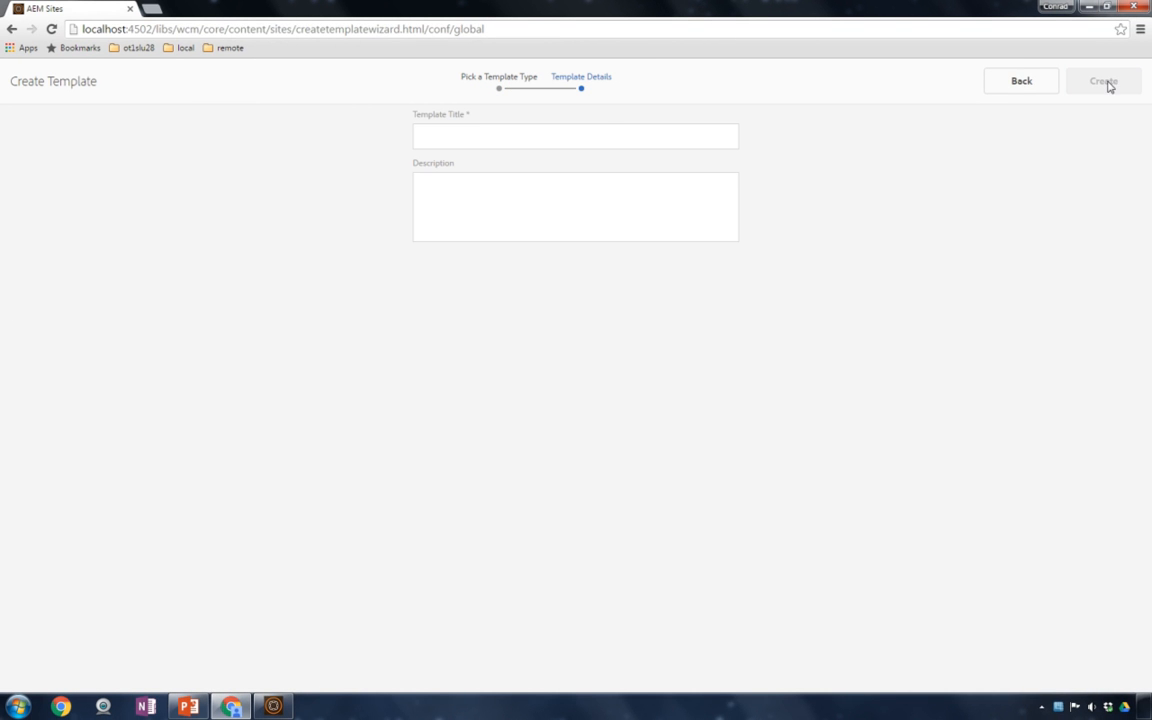
{"action": "left_click", "coordinate": [593, 135]}
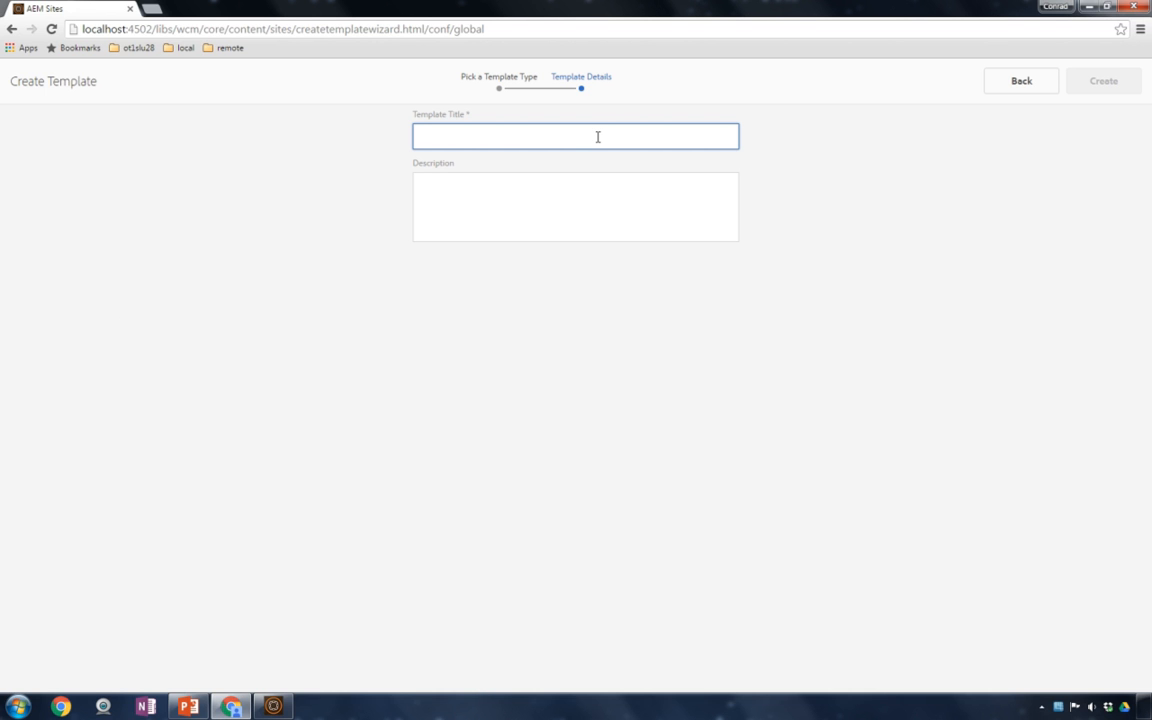
{"action": "type", "text": "Webinar Registration Template"}
{"action": "key", "text": "Tab"}
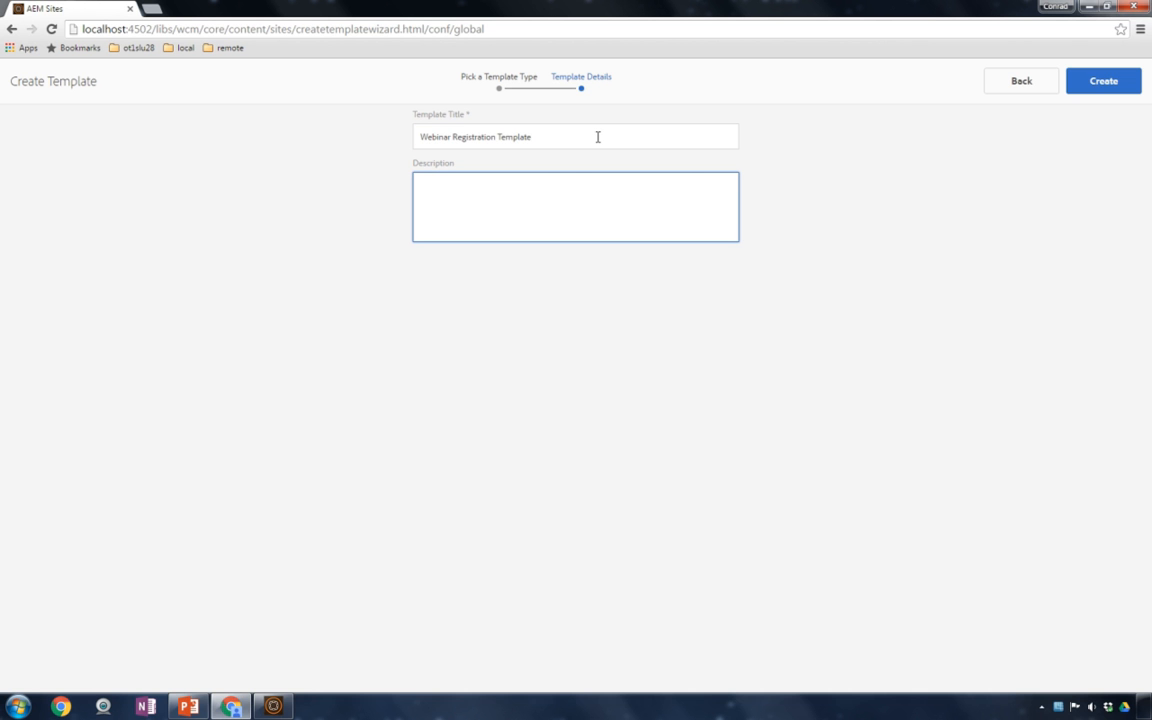
{"action": "left_click", "coordinate": [1104, 81]}
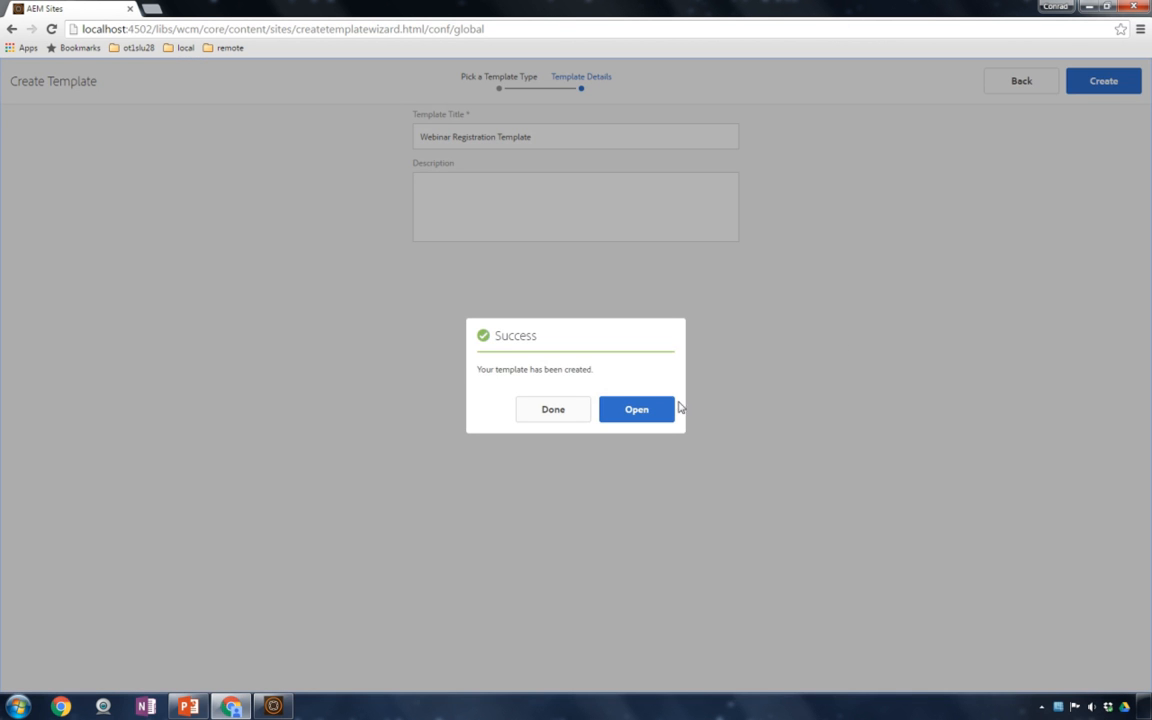
{"action": "left_click", "coordinate": [661, 413]}
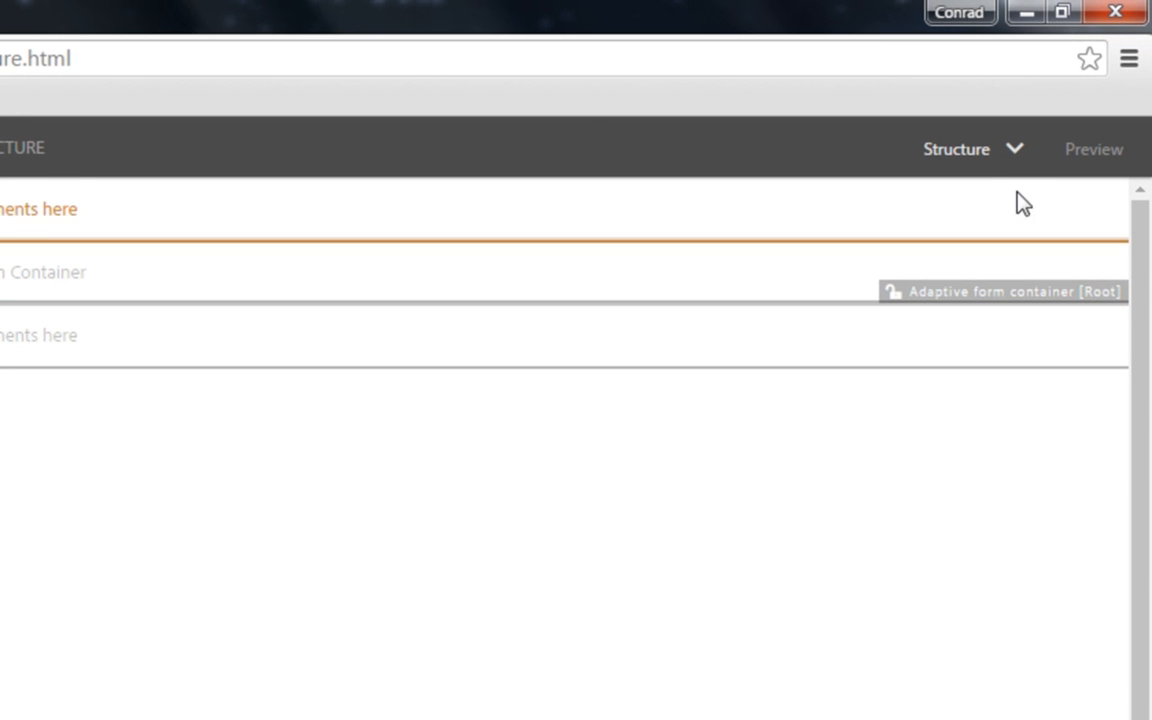
- In Structure mode, filter the components to Adaptive Form and add an Adaptive Form Footer below the form container
{"action": "left_click", "coordinate": [1017, 155]}
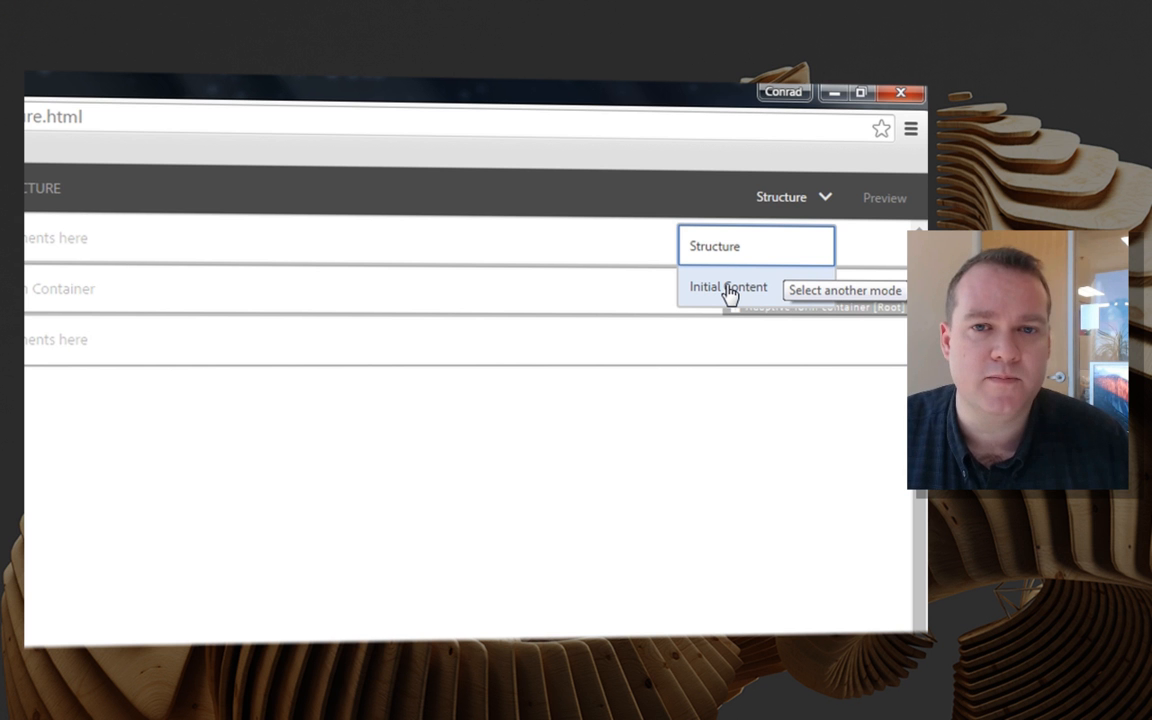
{"action": "left_click", "coordinate": [730, 246]}
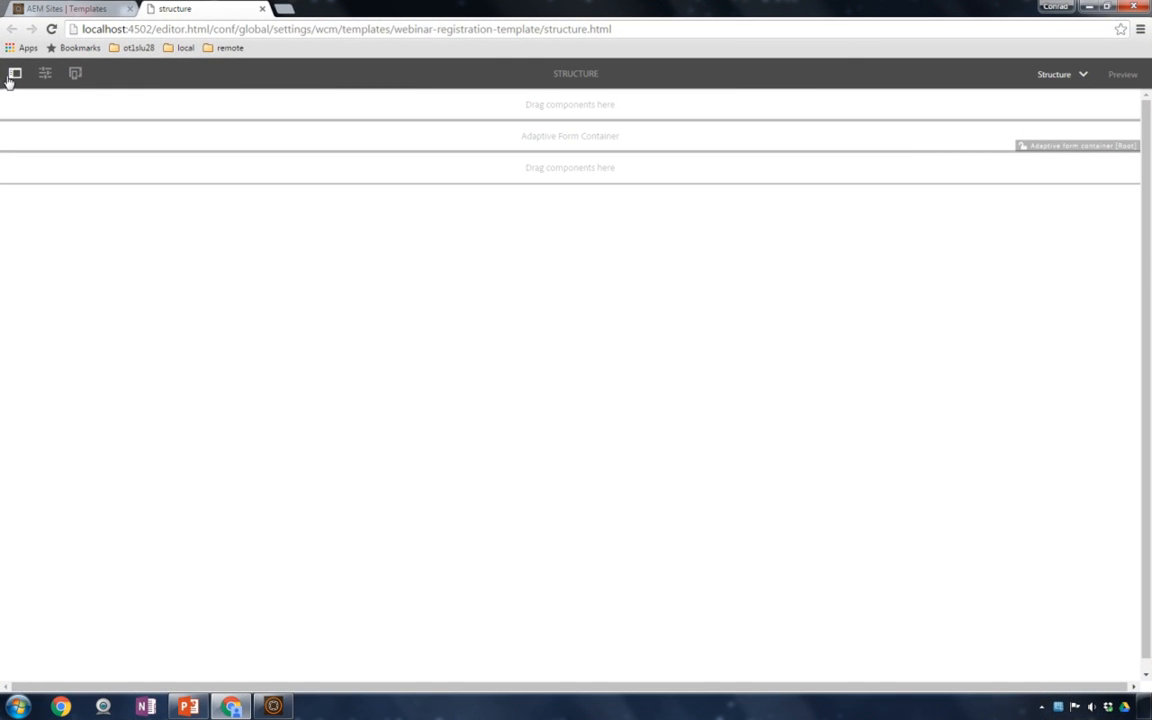
{"action": "left_click", "coordinate": [12, 76]}
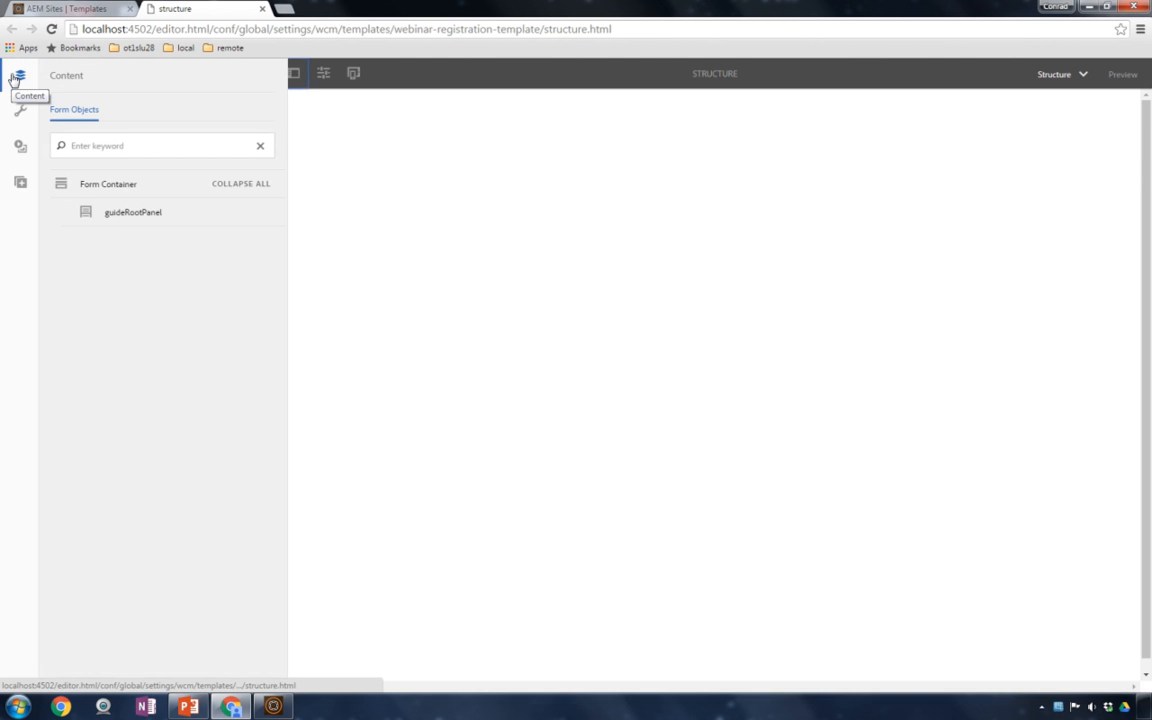
{"action": "left_click", "coordinate": [22, 188]}
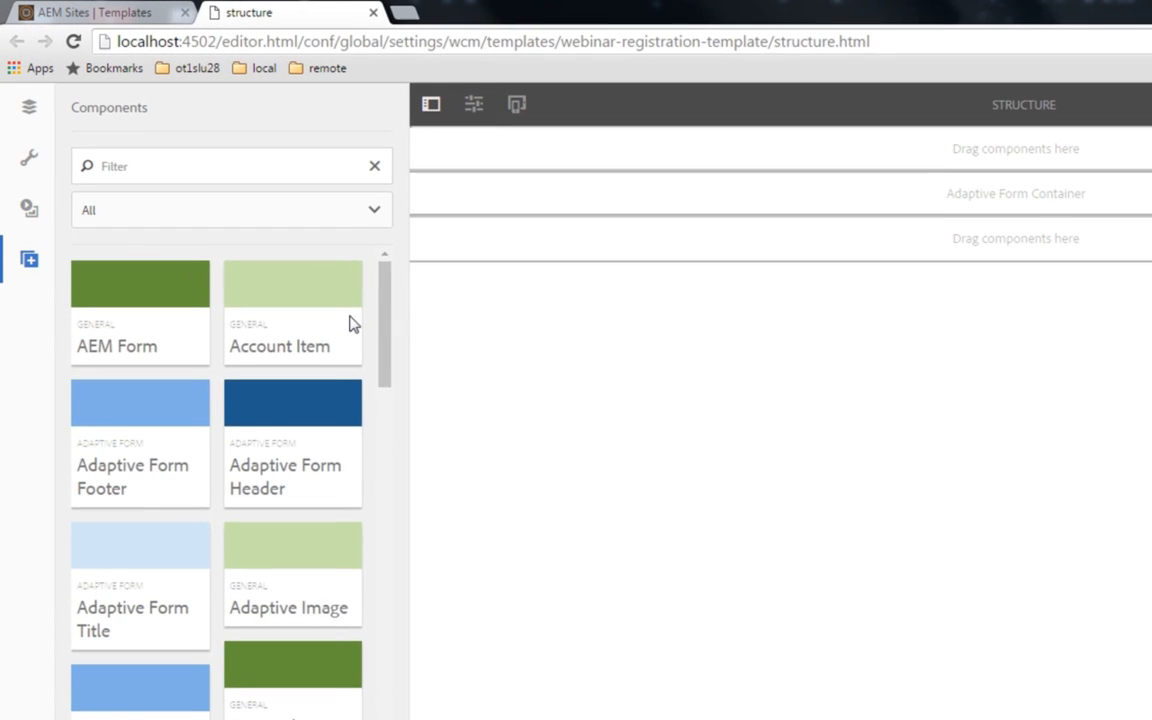
{"action": "mouse_move", "coordinate": [380, 316]}
{"action": "left_mouse_down"}
{"action": "mouse_move", "coordinate": [386, 352]}
{"action": "mouse_move", "coordinate": [386, 293]}
{"action": "left_mouse_up"}
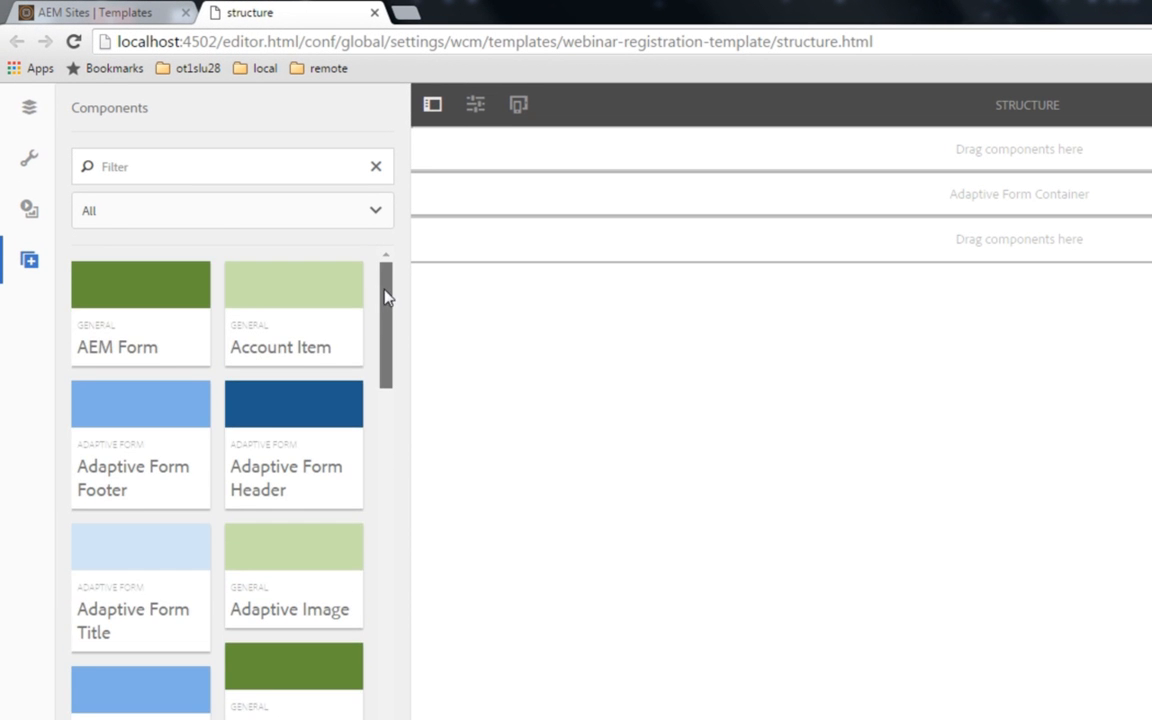
{"action": "left_click", "coordinate": [383, 218]}
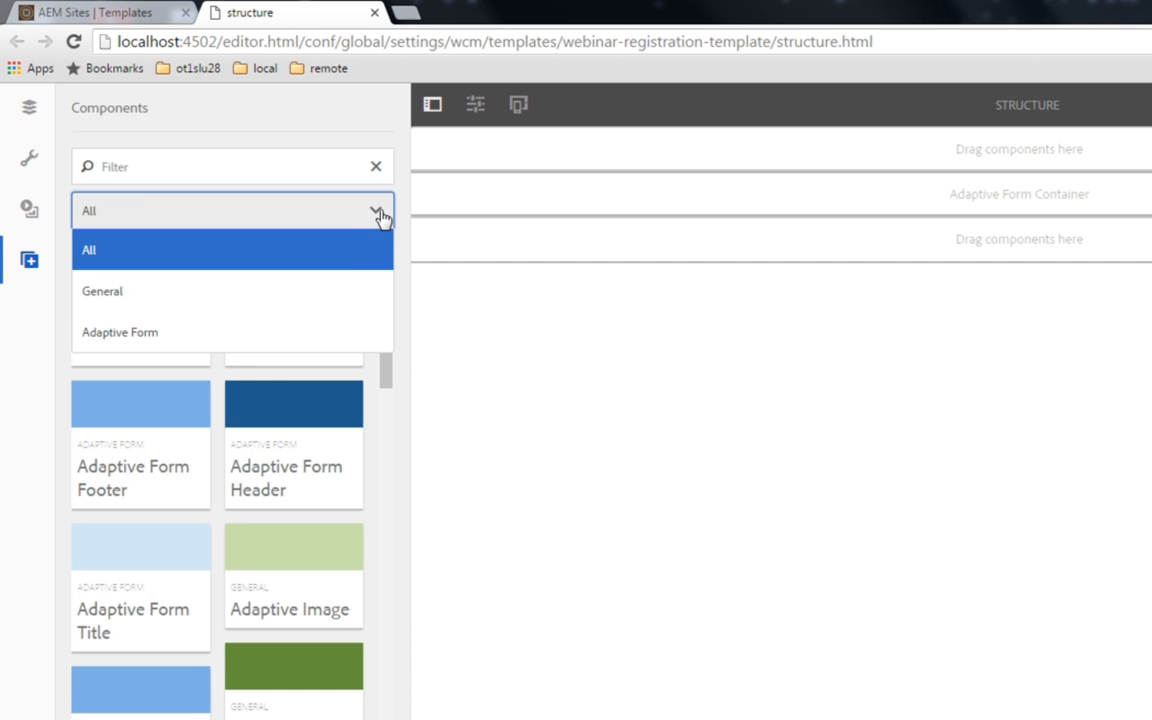
{"action": "left_click", "coordinate": [273, 344]}
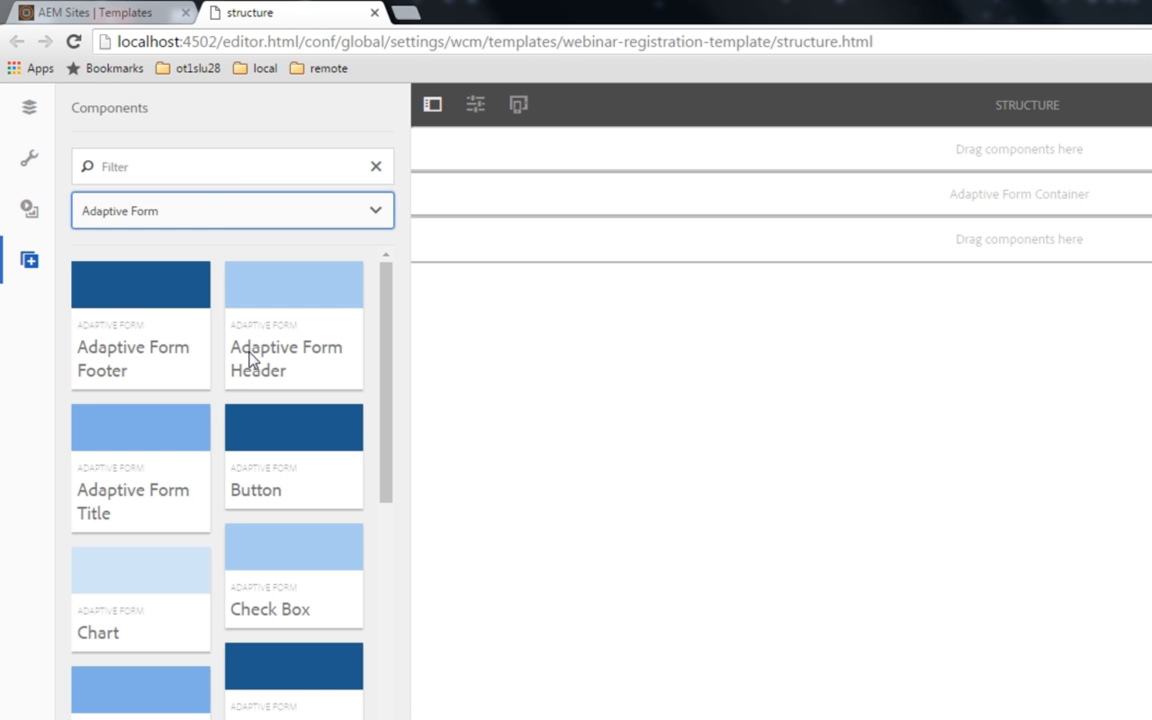
{"action": "mouse_move", "coordinate": [159, 278]}
{"action": "left_mouse_down"}
{"action": "mouse_move", "coordinate": [866, 277]}
{"action": "mouse_move", "coordinate": [905, 258]}
{"action": "left_mouse_up"}
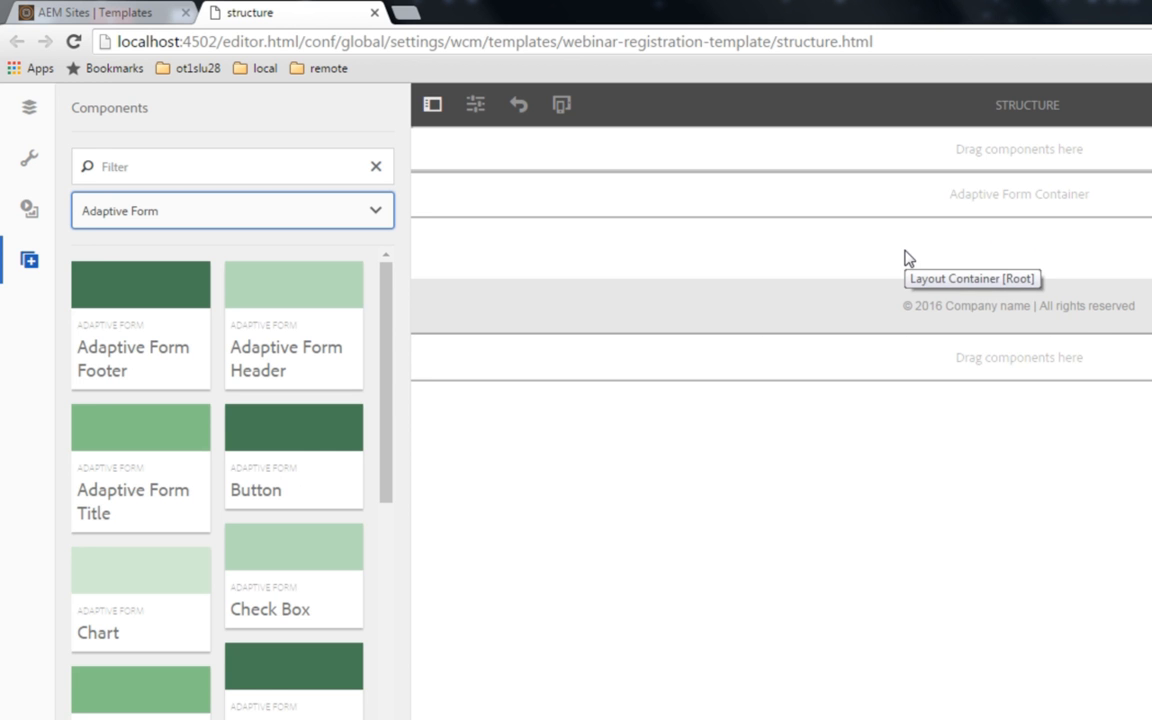
- Replace the company name in the footer text with "Geometrixx" and make the whole line italic
{"action": "left_click", "coordinate": [982, 316]}
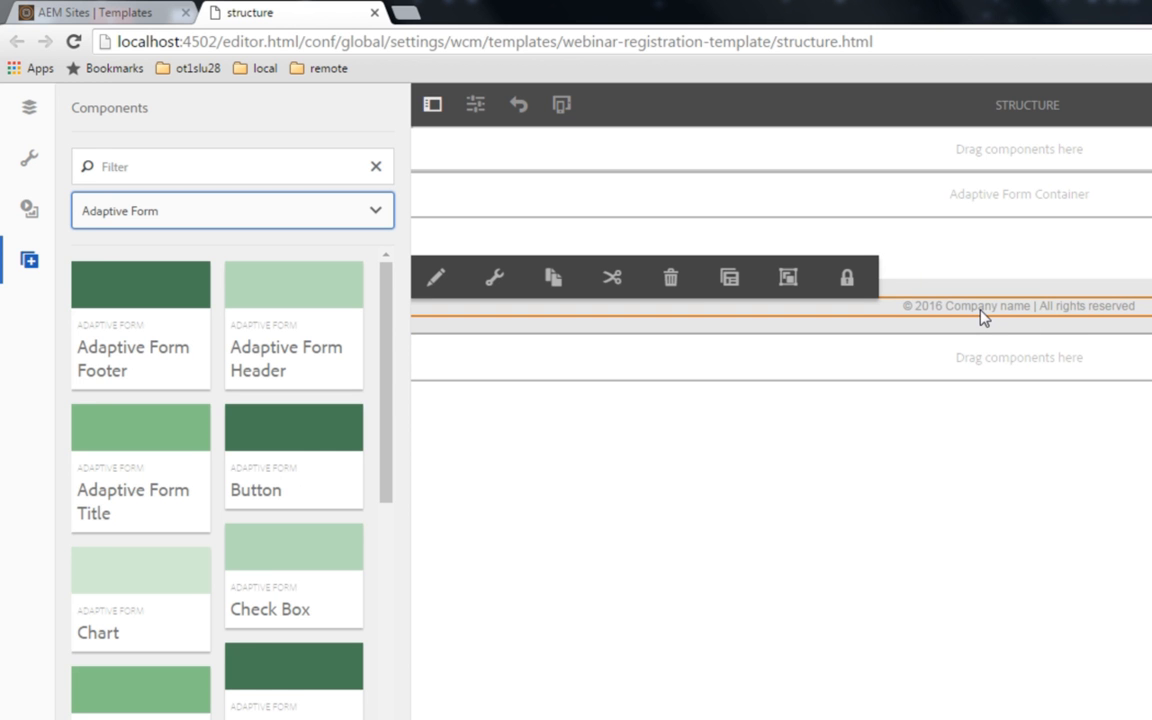
{"action": "left_click", "coordinate": [437, 282]}
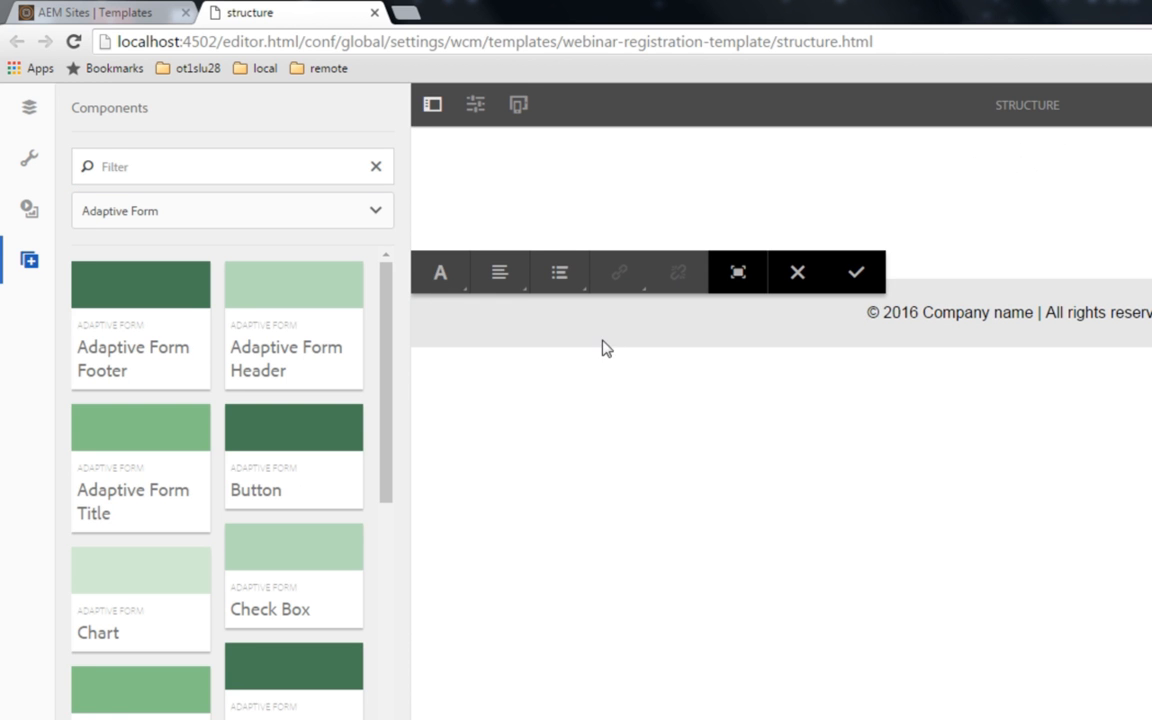
{"action": "mouse_move", "coordinate": [920, 310]}
{"action": "left_mouse_down"}
{"action": "mouse_move", "coordinate": [1030, 311]}
{"action": "mouse_move", "coordinate": [931, 316]}
{"action": "left_mouse_up"}
{"action": "type", "text": "Geom"}
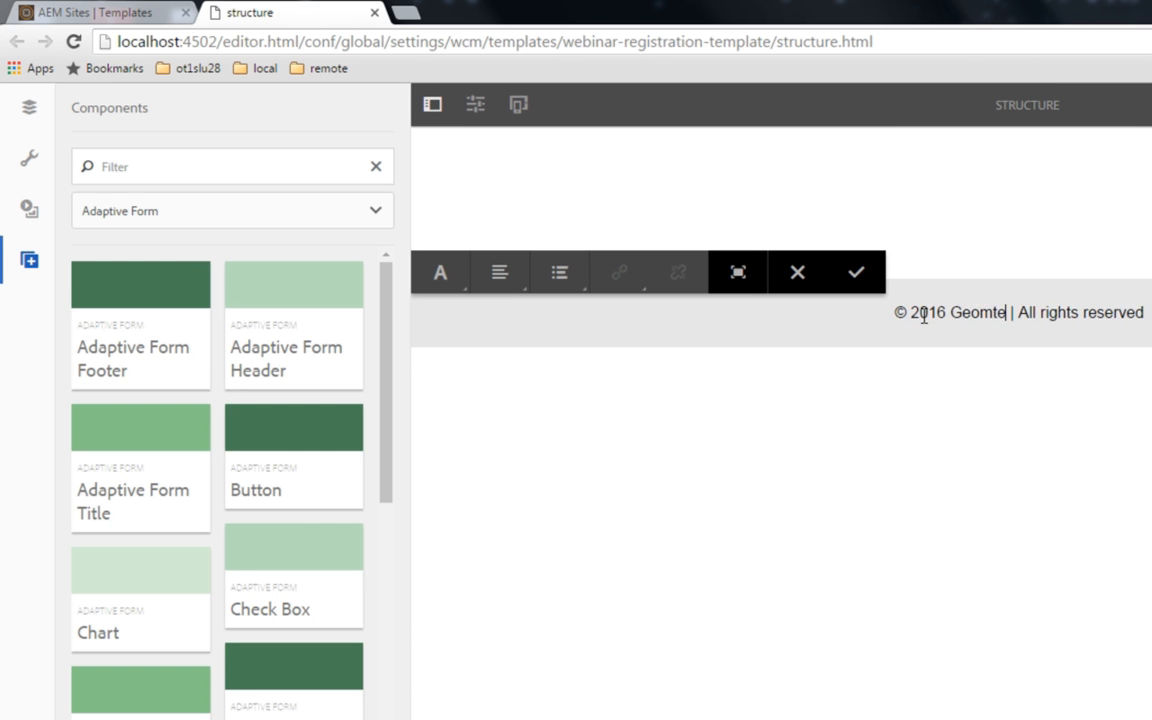
{"action": "type", "text": "etrixx"}
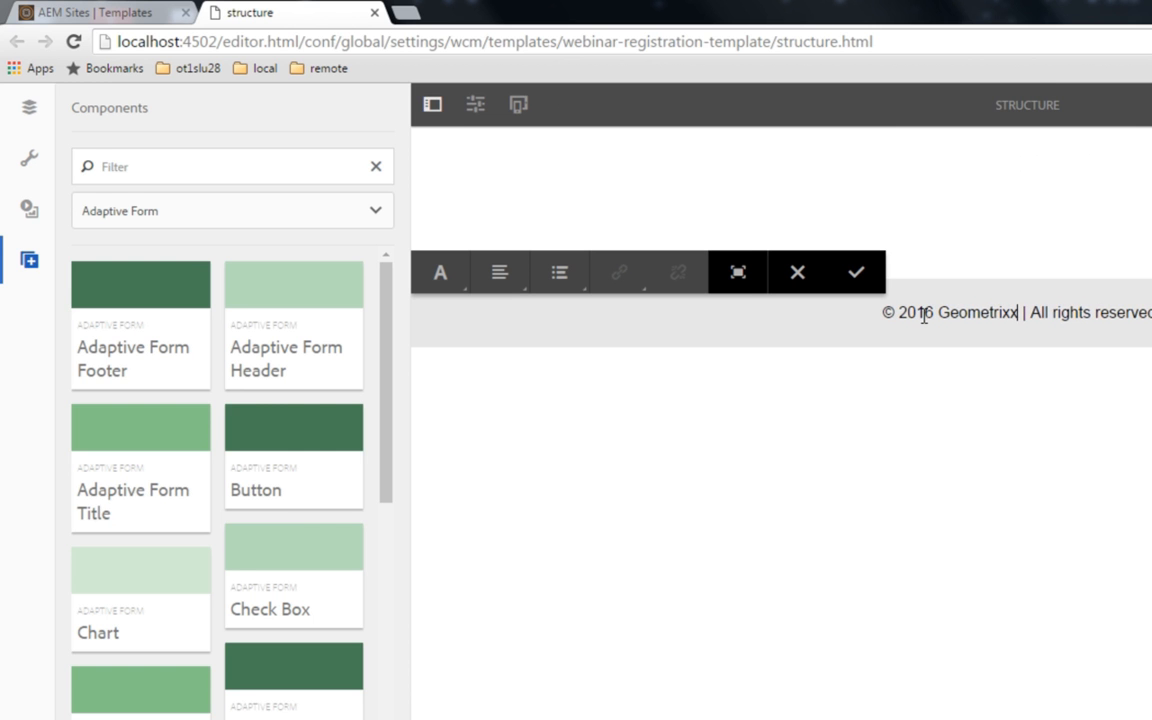
{"action": "triple_click", "coordinate": [924, 313]}
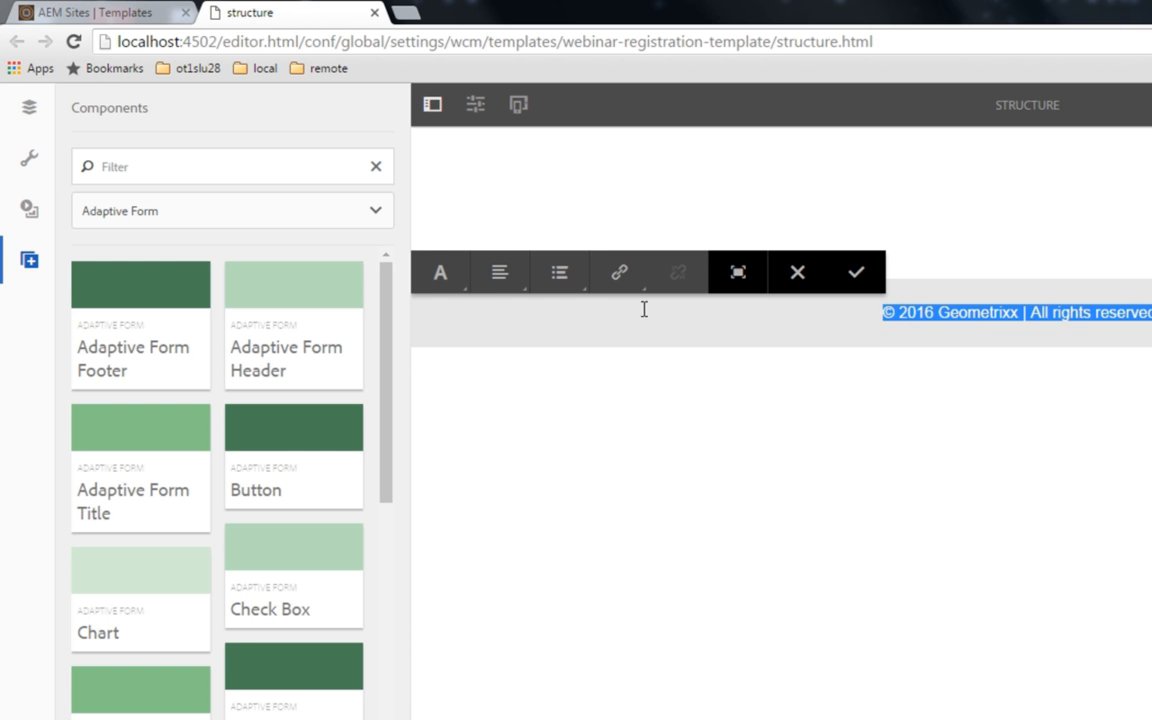
{"action": "left_click", "coordinate": [466, 290]}
{"action": "left_click", "coordinate": [503, 228]}
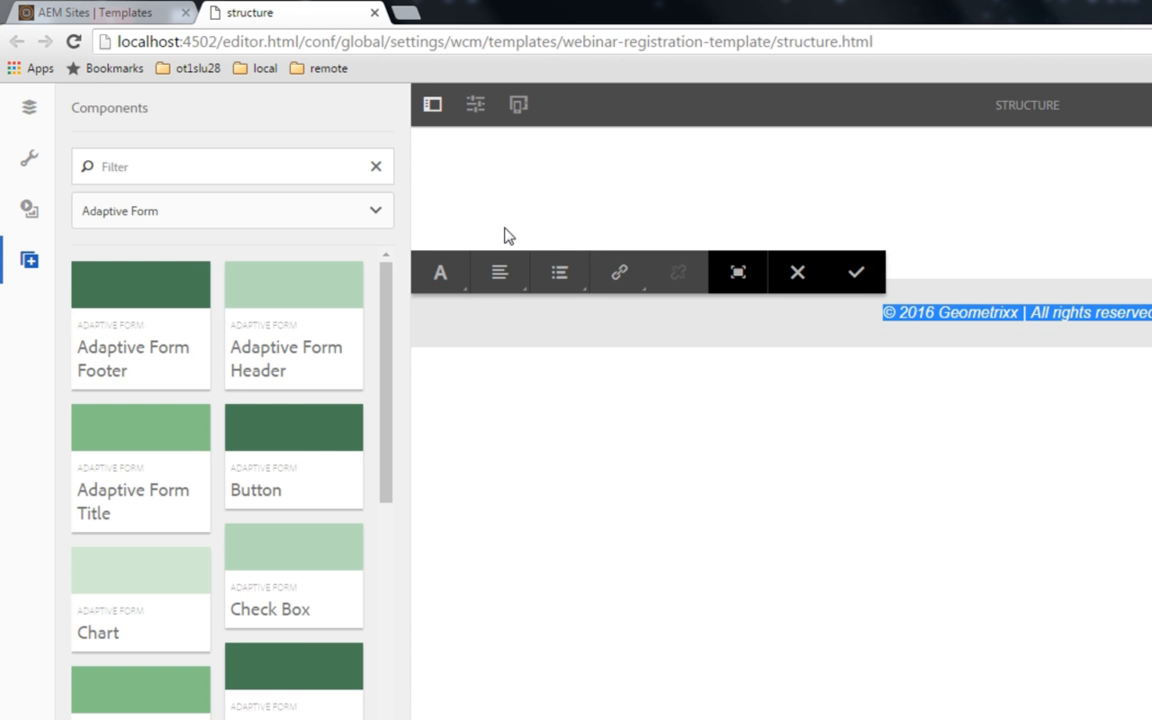
{"action": "left_click", "coordinate": [856, 271]}
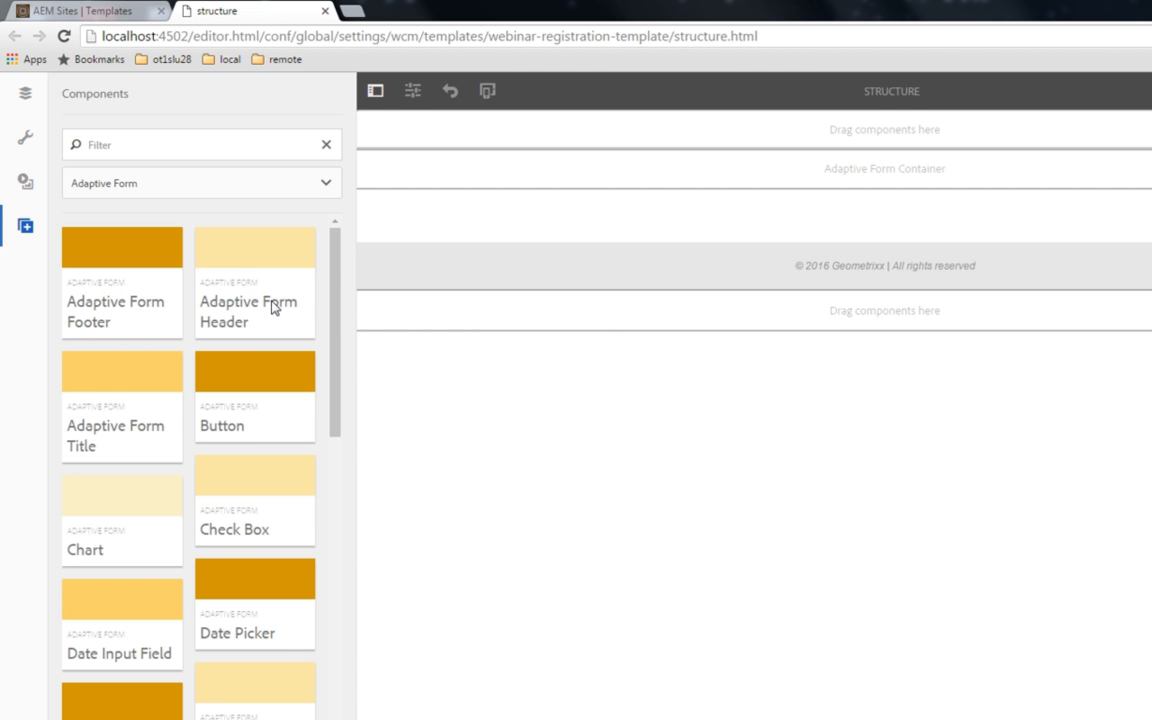
- Add an Image component above the adaptive form container and unlock it for form authors
{"action": "scroll", "coordinate": [335, 293], "scroll_direction": "down", "scroll_amount": 1}
{"action": "left_click_drag", "start_coordinate": [335, 293], "coordinate": [334, 489]}
{"action": "left_click_drag", "start_coordinate": [180, 362], "coordinate": [553, 136]}
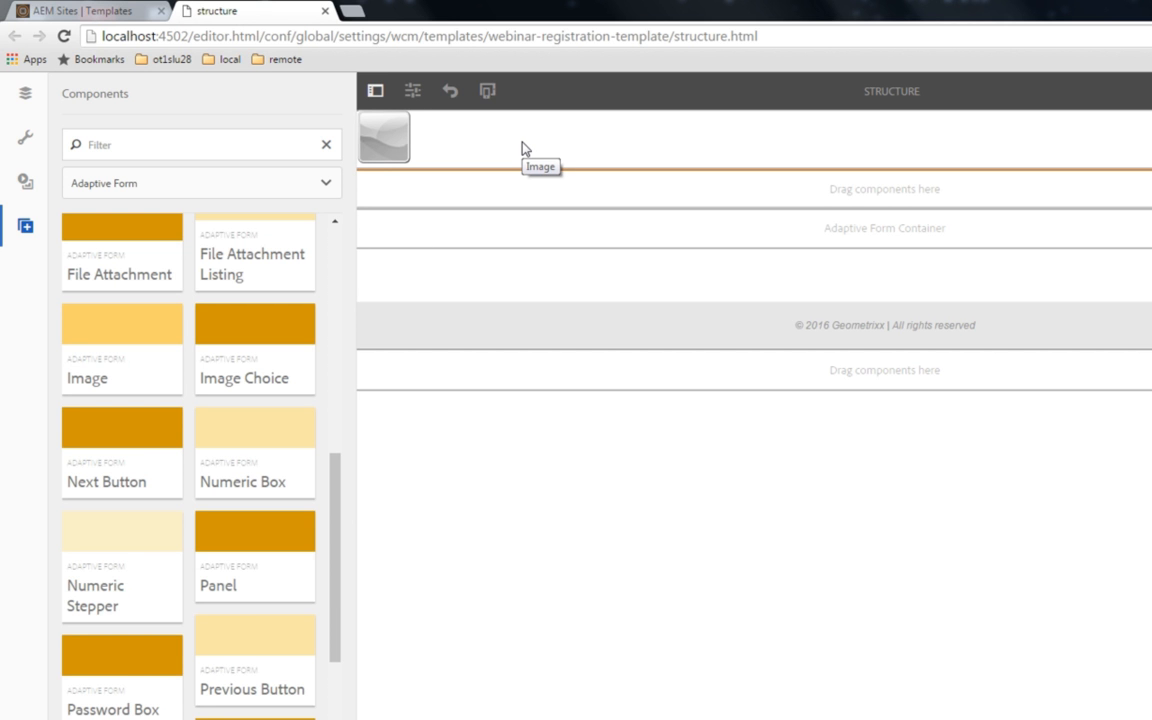
{"action": "left_click", "coordinate": [405, 148]}
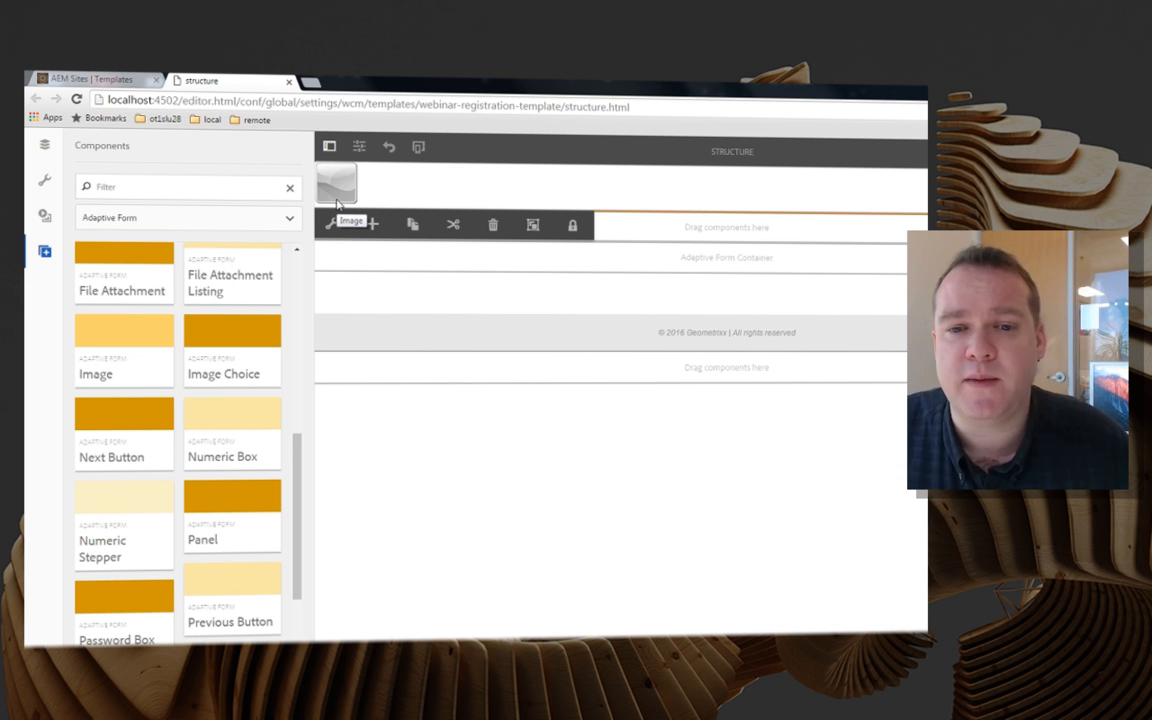
{"action": "left_click", "coordinate": [571, 226]}
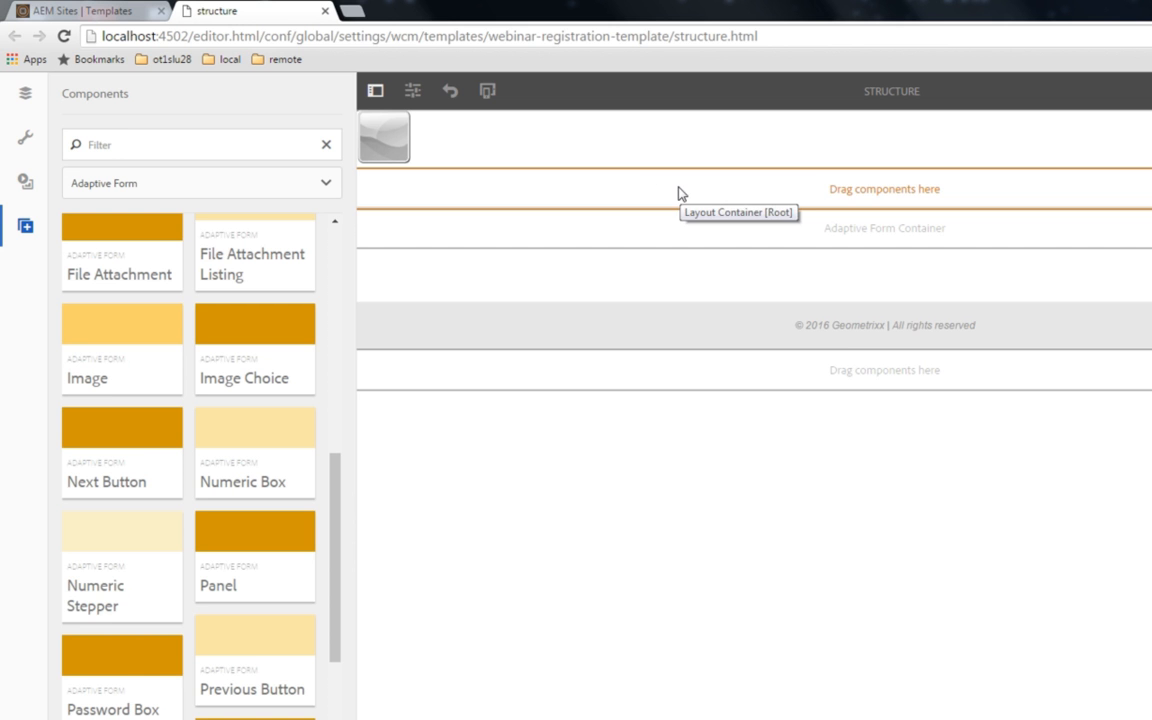
{"action": "left_click_drag", "start_coordinate": [779, 327], "coordinate": [775, 310]}
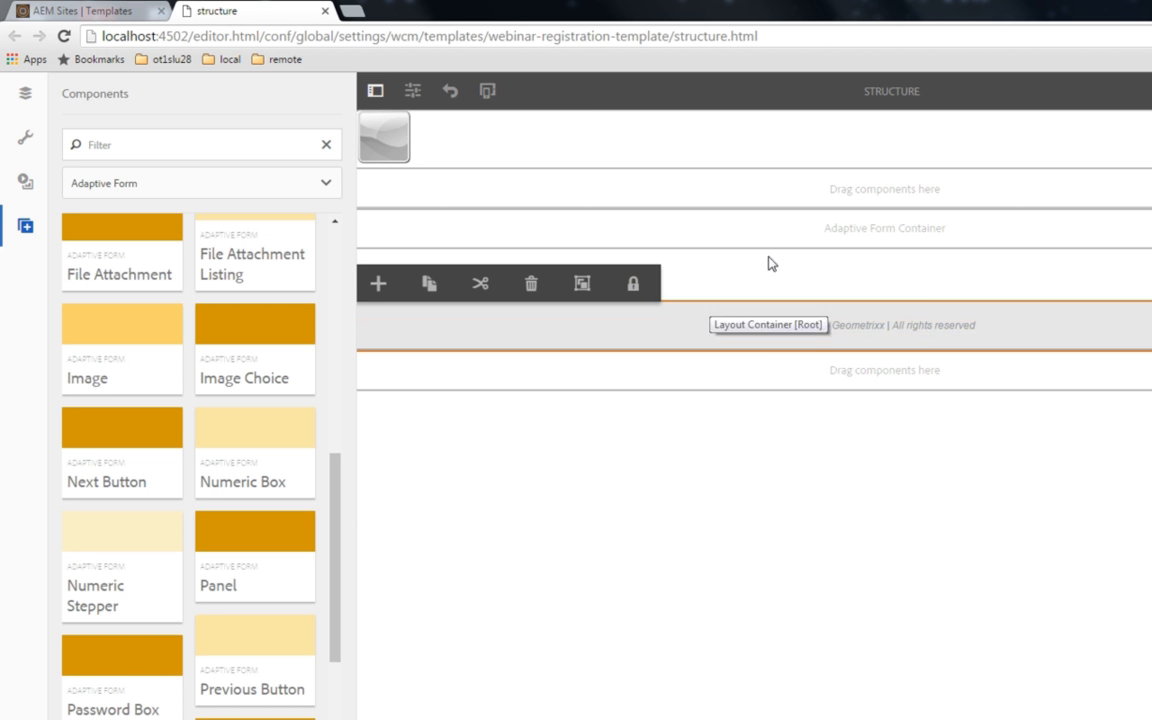
{"action": "left_click", "coordinate": [810, 154]}
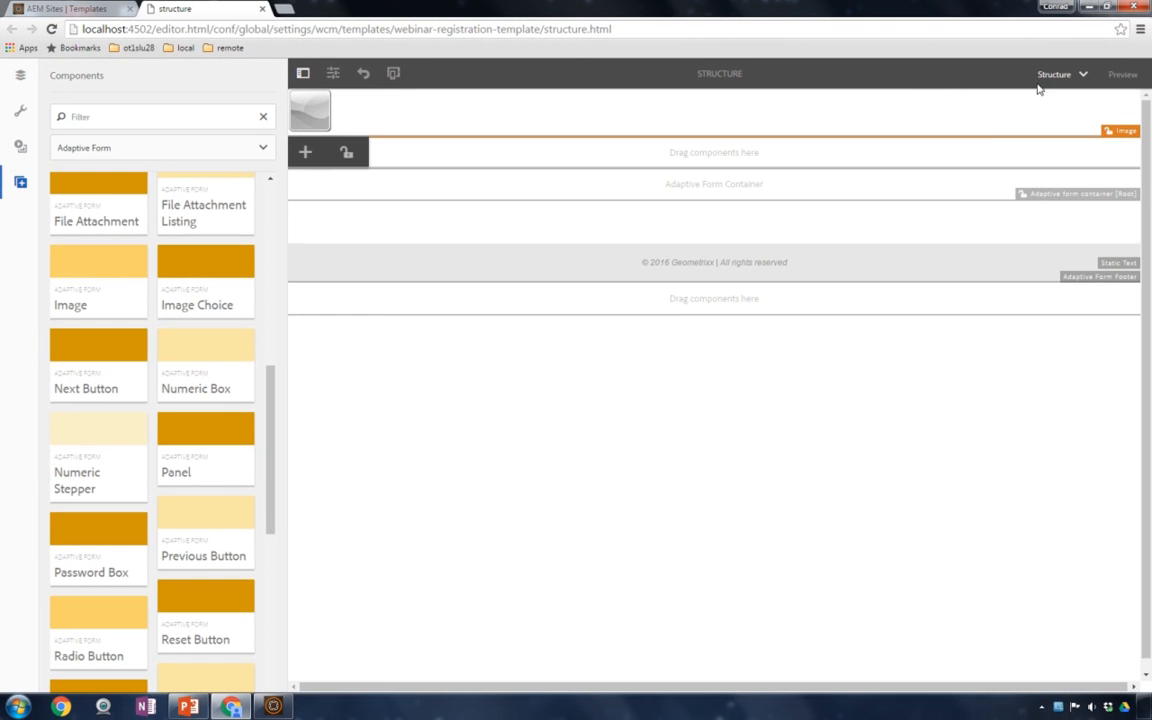
- Switch the template to Initial Content mode and add a Text Box component to the form's root panel
{"action": "left_click", "coordinate": [1080, 74]}
{"action": "left_click", "coordinate": [1050, 136]}
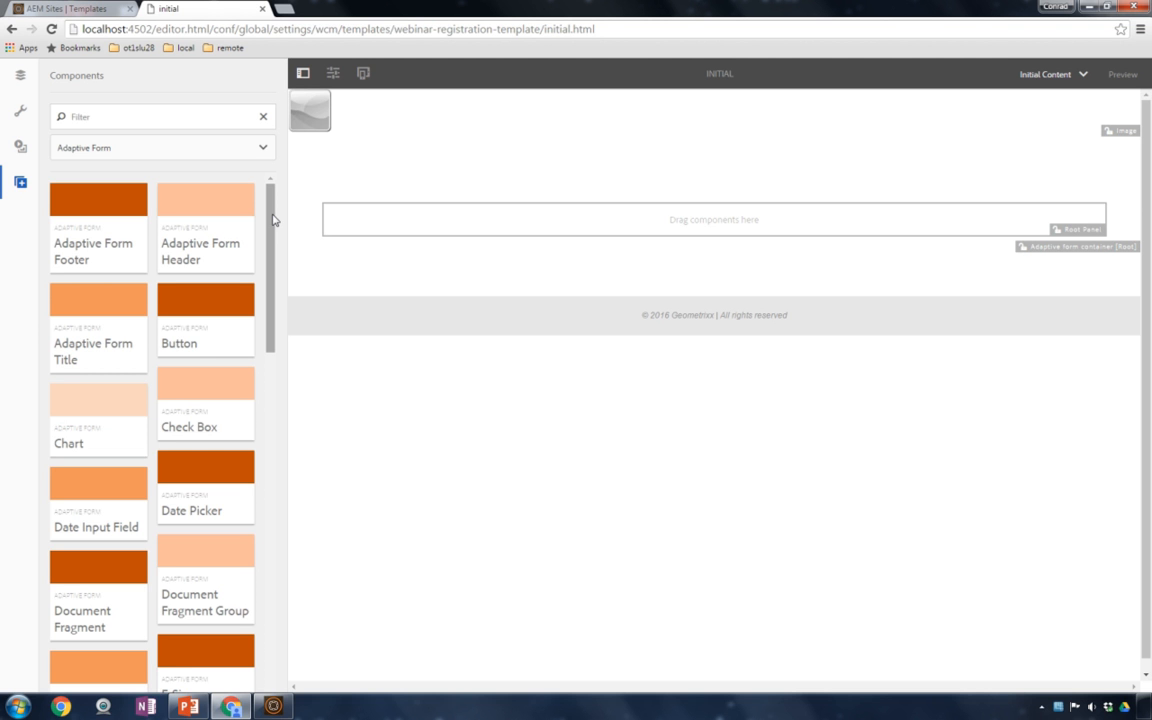
{"action": "left_click_drag", "start_coordinate": [272, 219], "coordinate": [278, 571]}
{"action": "left_click_drag", "start_coordinate": [213, 556], "coordinate": [557, 224]}
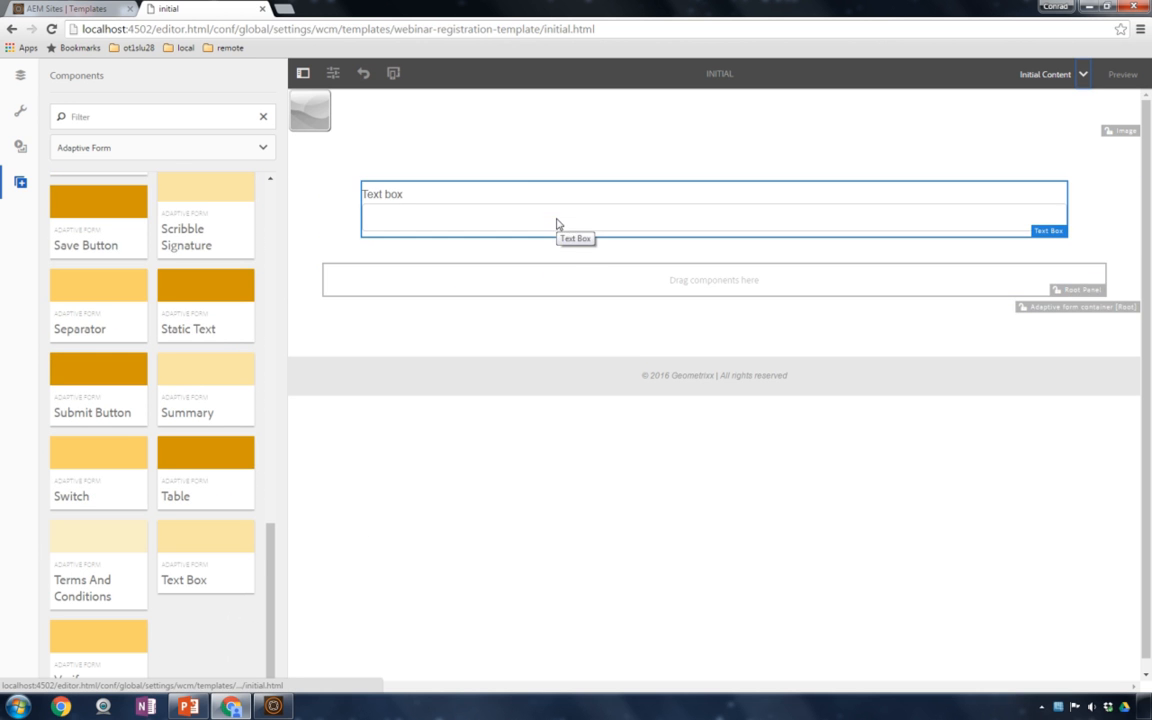
- Configure the new text box with the element name "txtName" and the title "Full Name", and save its properties
{"action": "left_click", "coordinate": [486, 200]}
{"action": "left_click", "coordinate": [377, 172]}
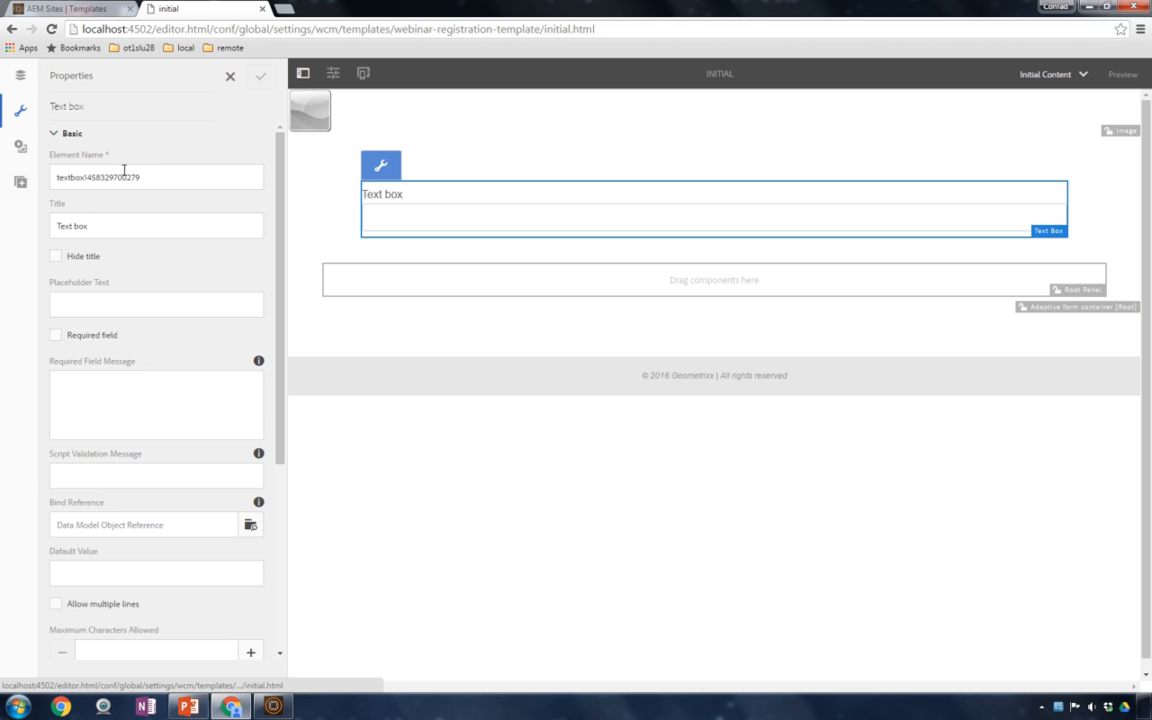
{"action": "double_click", "coordinate": [124, 170]}
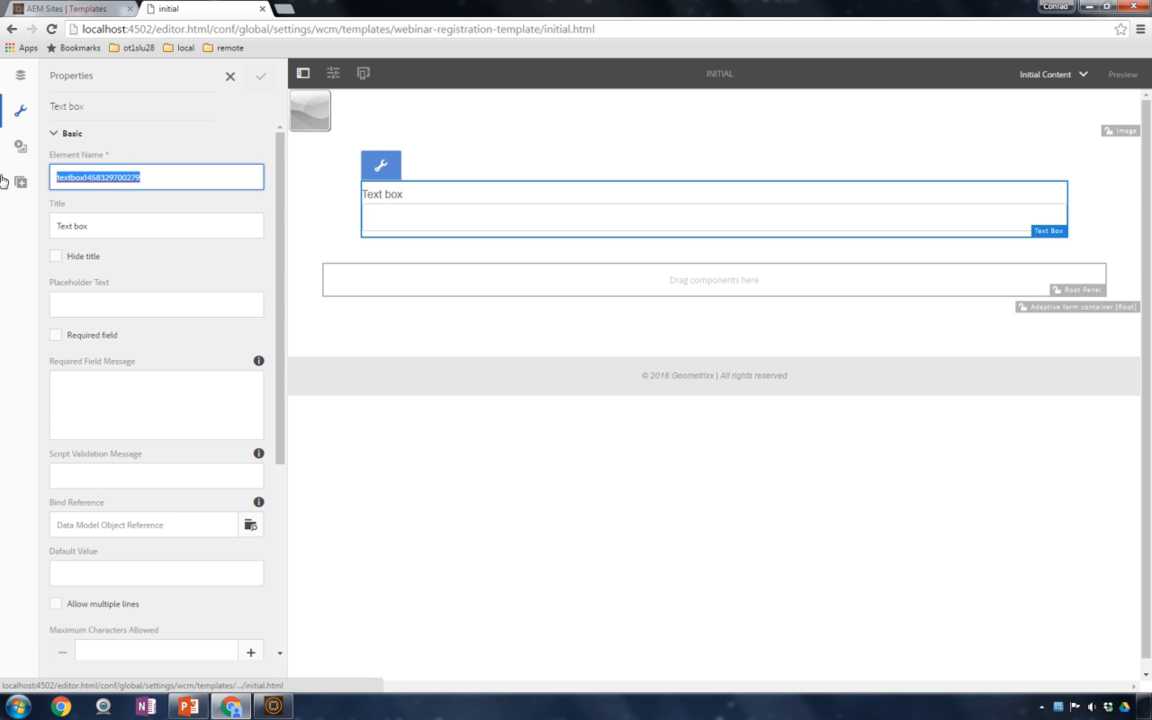
{"action": "type", "text": "txtName"}
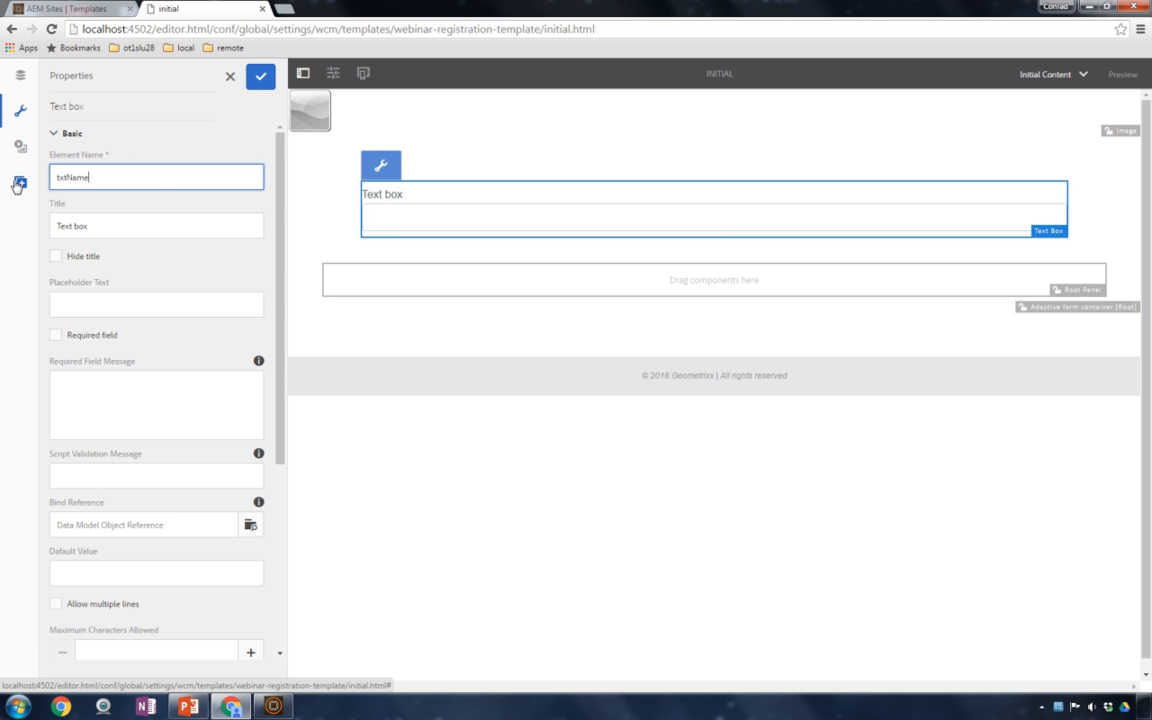
{"action": "key", "text": "Tab"}
{"action": "type", "text": "Fu"}
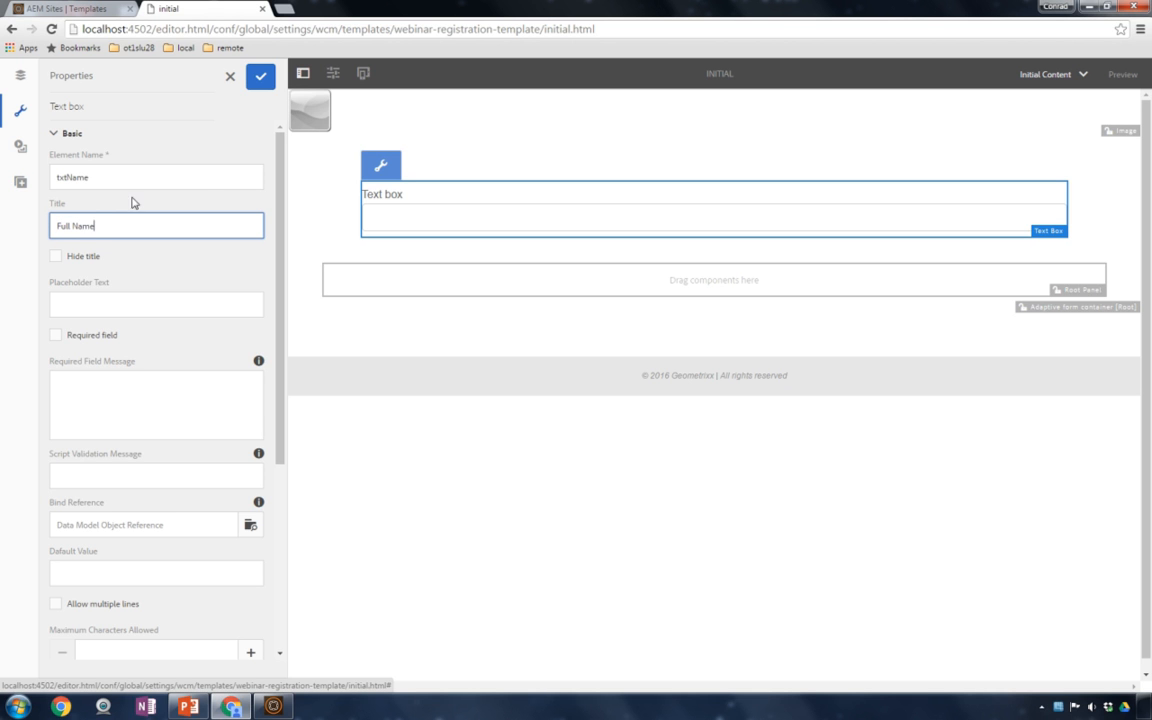
{"action": "left_click", "coordinate": [266, 82]}
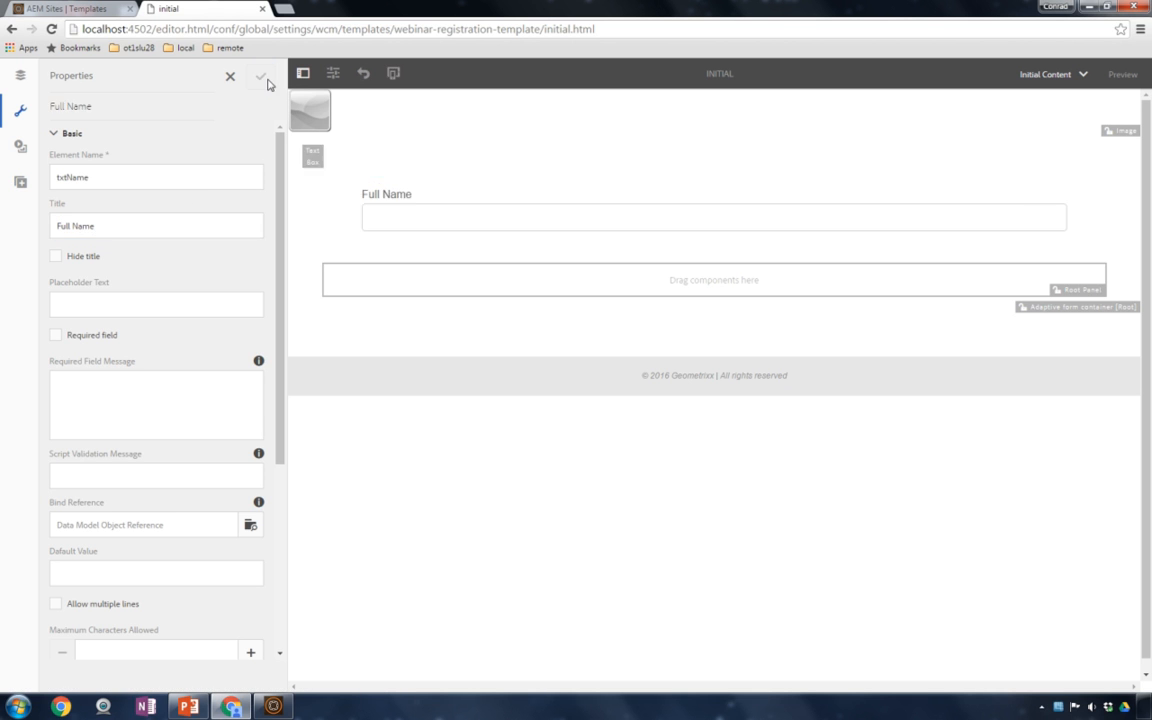
- Add a Password Box component directly below the Full Name field
{"action": "left_click", "coordinate": [19, 180]}
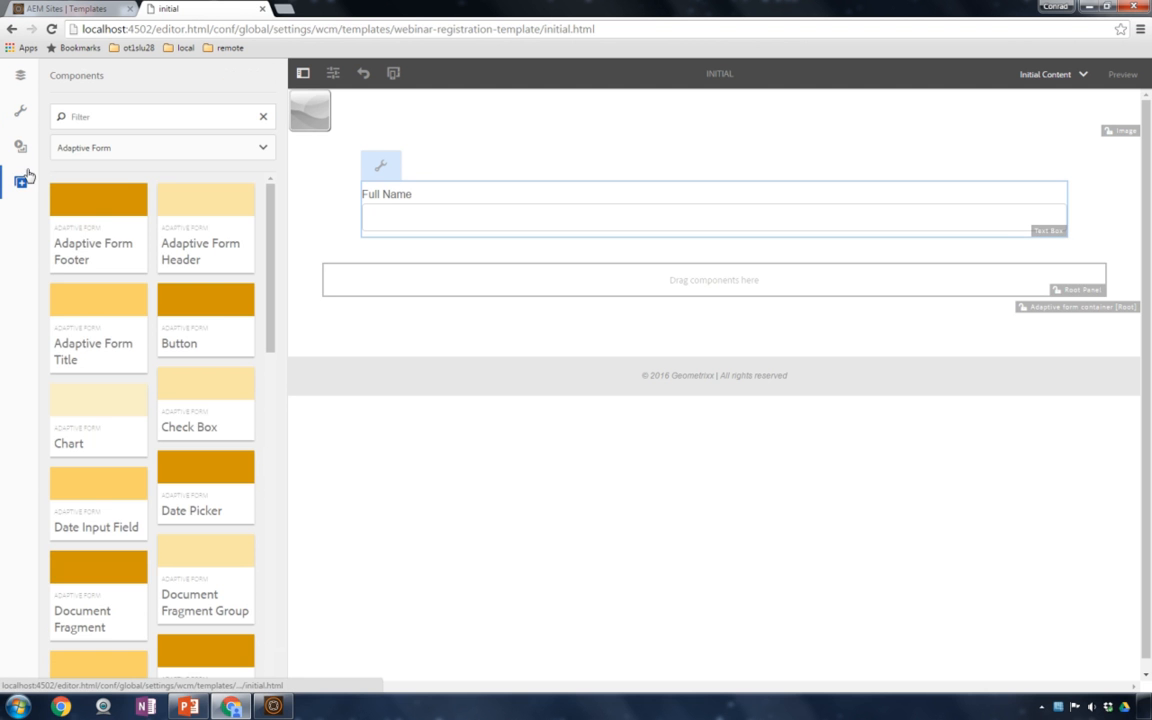
{"action": "left_click_drag", "start_coordinate": [269, 225], "coordinate": [270, 313]}
{"action": "left_click_drag", "start_coordinate": [323, 375], "coordinate": [324, 533]}
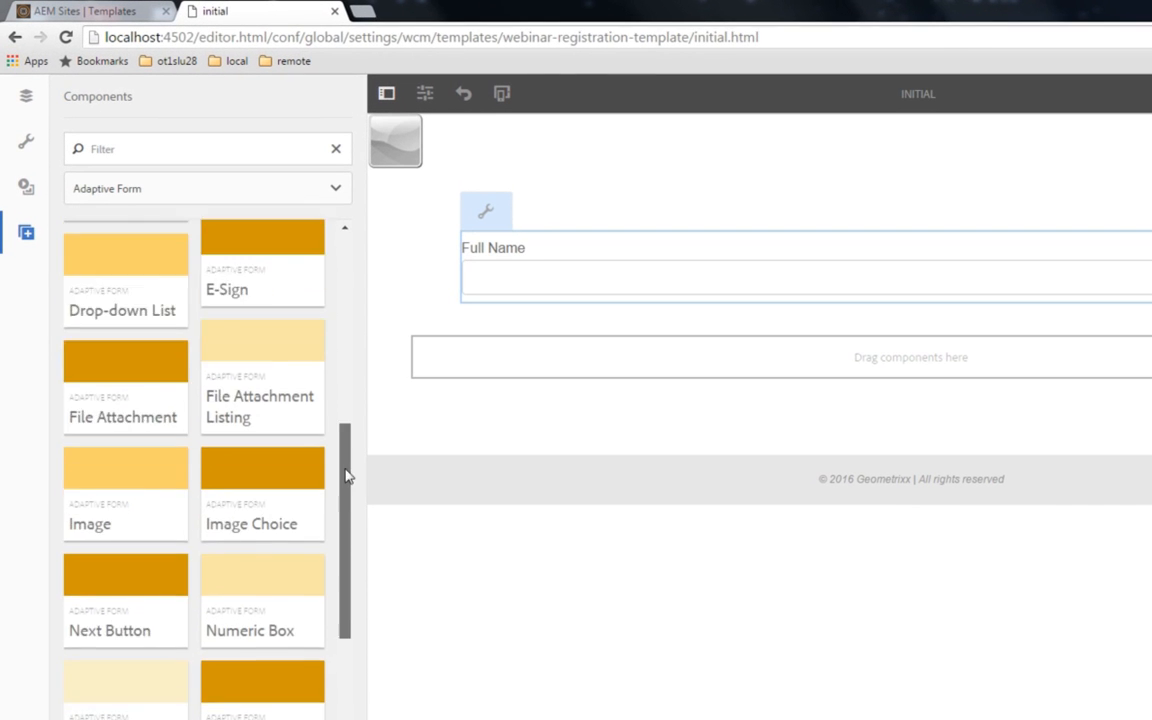
{"action": "left_click_drag", "start_coordinate": [158, 528], "coordinate": [549, 306]}
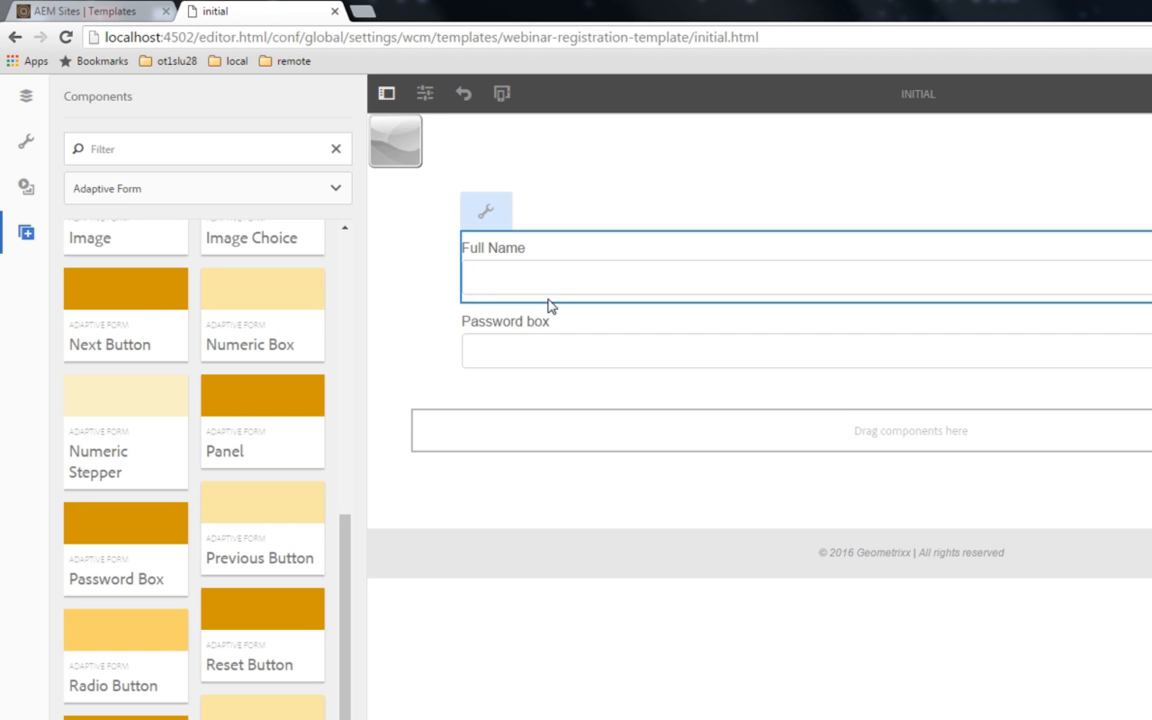
- Configure the password box with the element name "passPassword" and the title "Password", and save its properties
{"action": "left_click", "coordinate": [526, 331]}
{"action": "left_click", "coordinate": [483, 298]}
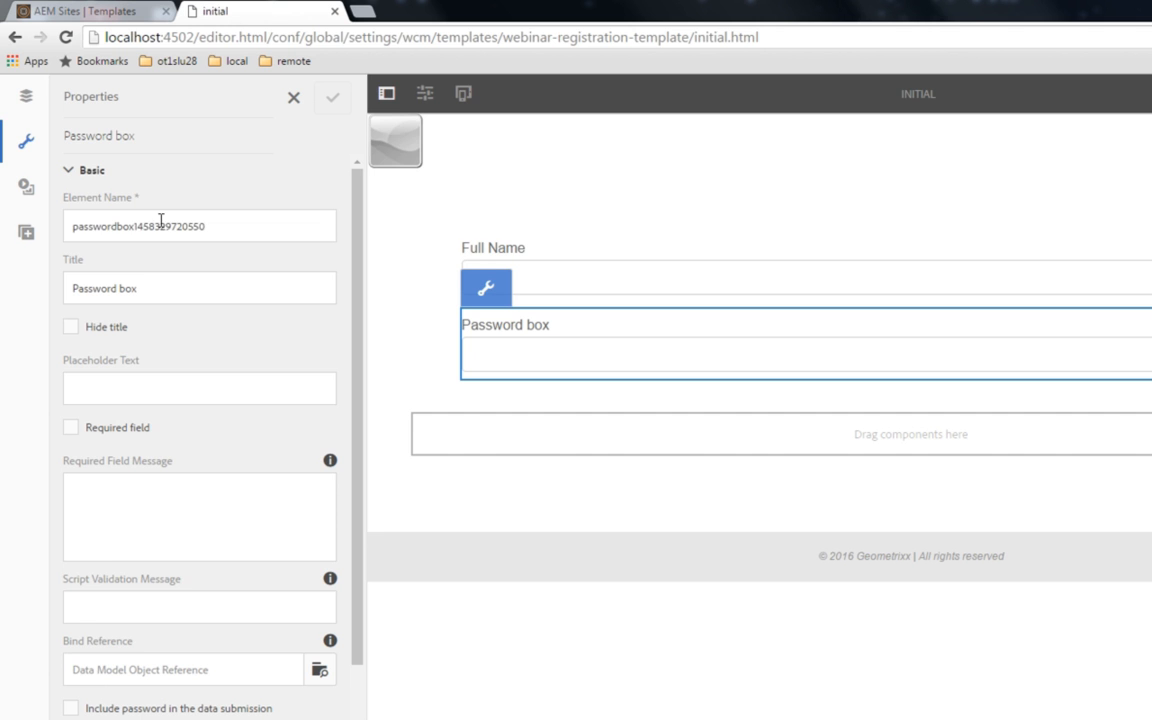
{"action": "left_click", "coordinate": [159, 227]}
{"action": "double_click", "coordinate": [159, 227]}
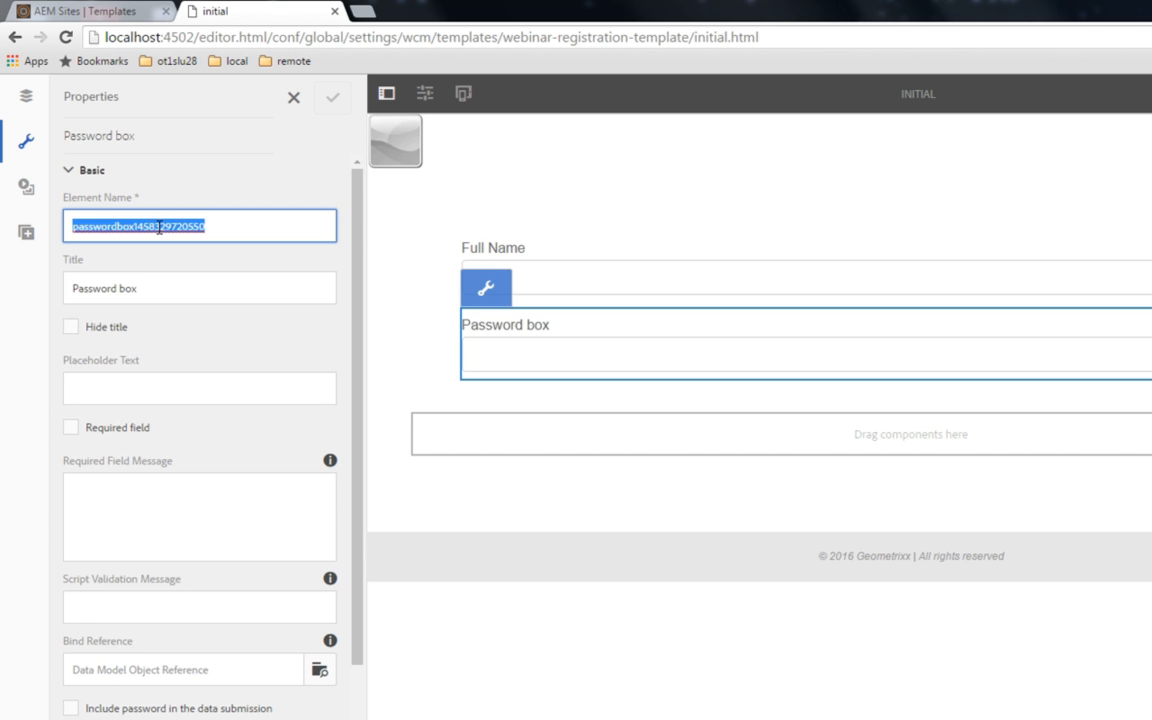
{"action": "type", "text": "pa"}
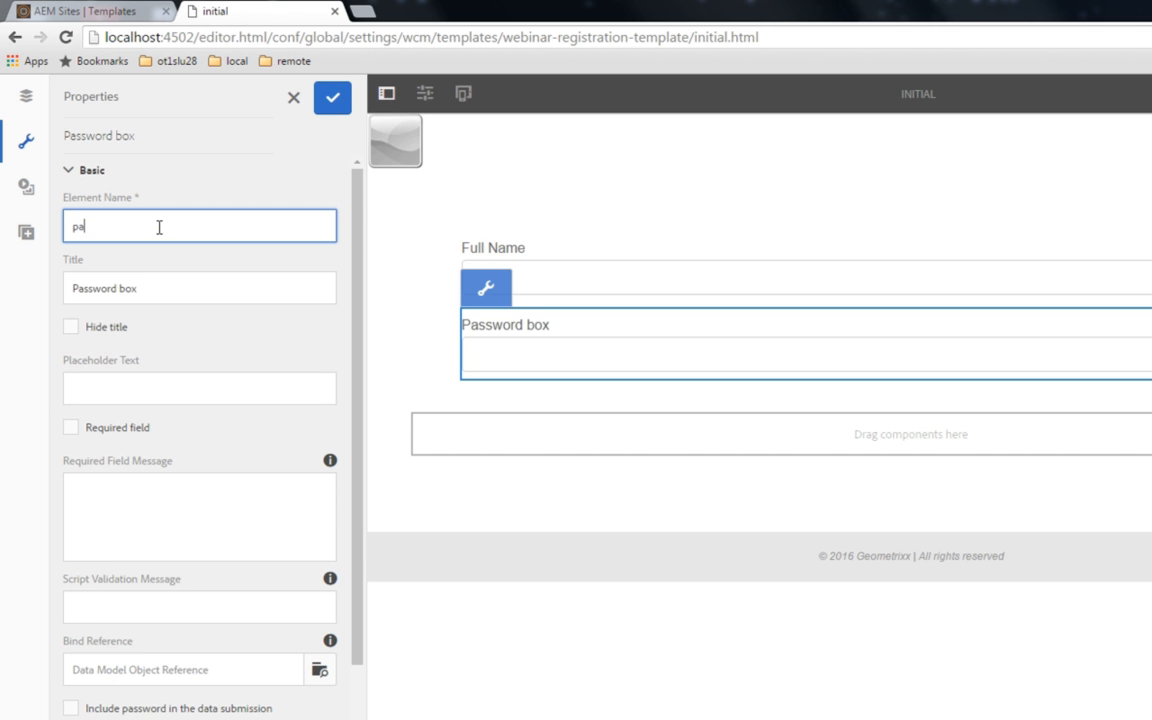
{"action": "type", "text": "ssPassword"}
{"action": "key", "text": "Tab"}
{"action": "key", "text": "End"}
{"action": "key", "text": "BackSpace"}
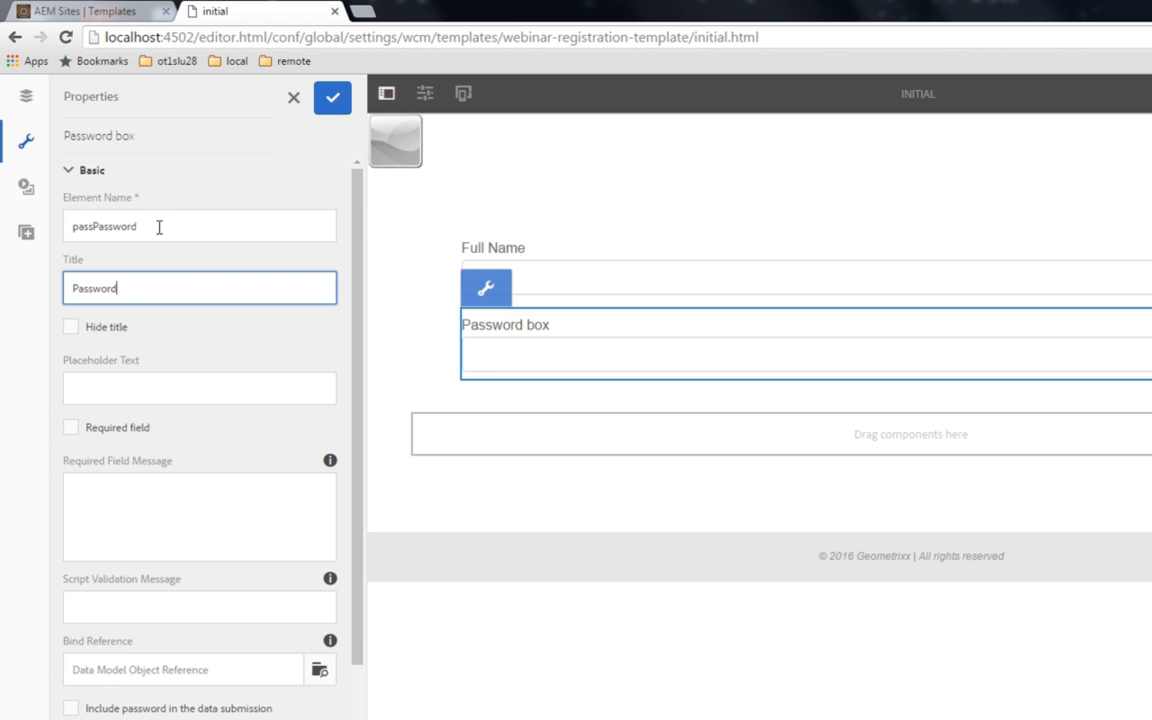
{"action": "key", "text": "Return"}
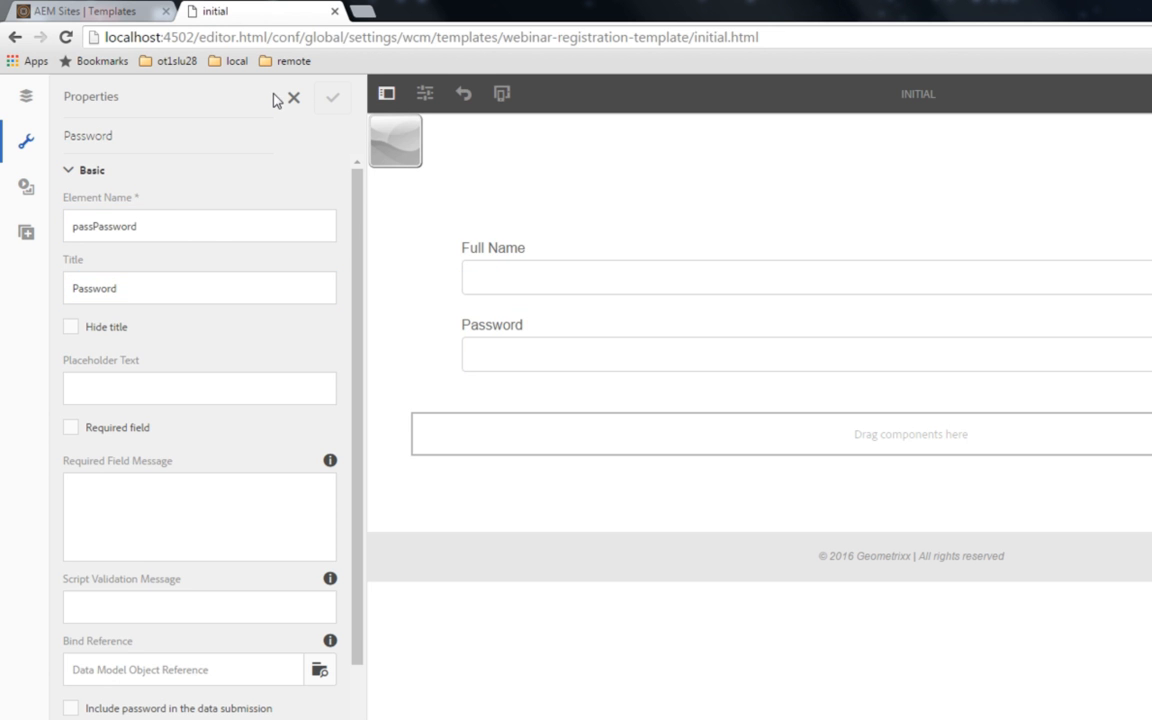
- Add a Submit Button component below the Password field and preview the template
{"action": "left_click", "coordinate": [27, 236]}
{"action": "left_click_drag", "start_coordinate": [344, 320], "coordinate": [330, 697]}
{"action": "left_click_drag", "start_coordinate": [180, 679], "coordinate": [578, 385]}
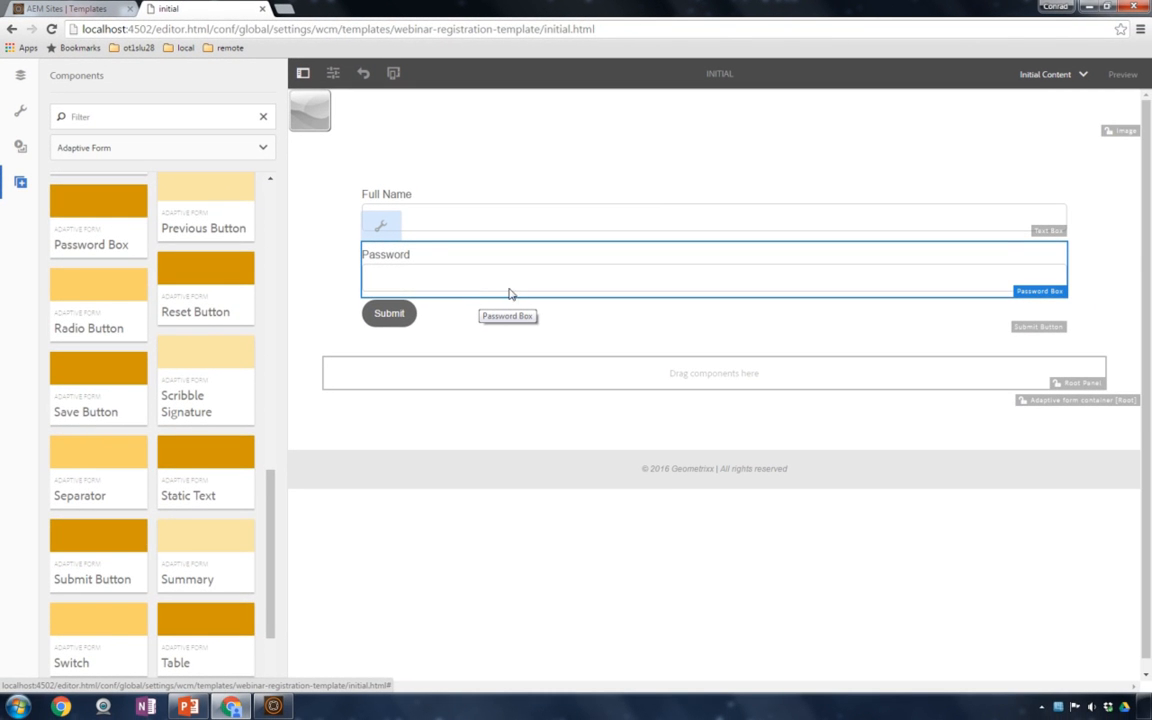
{"action": "left_click", "coordinate": [1124, 74]}
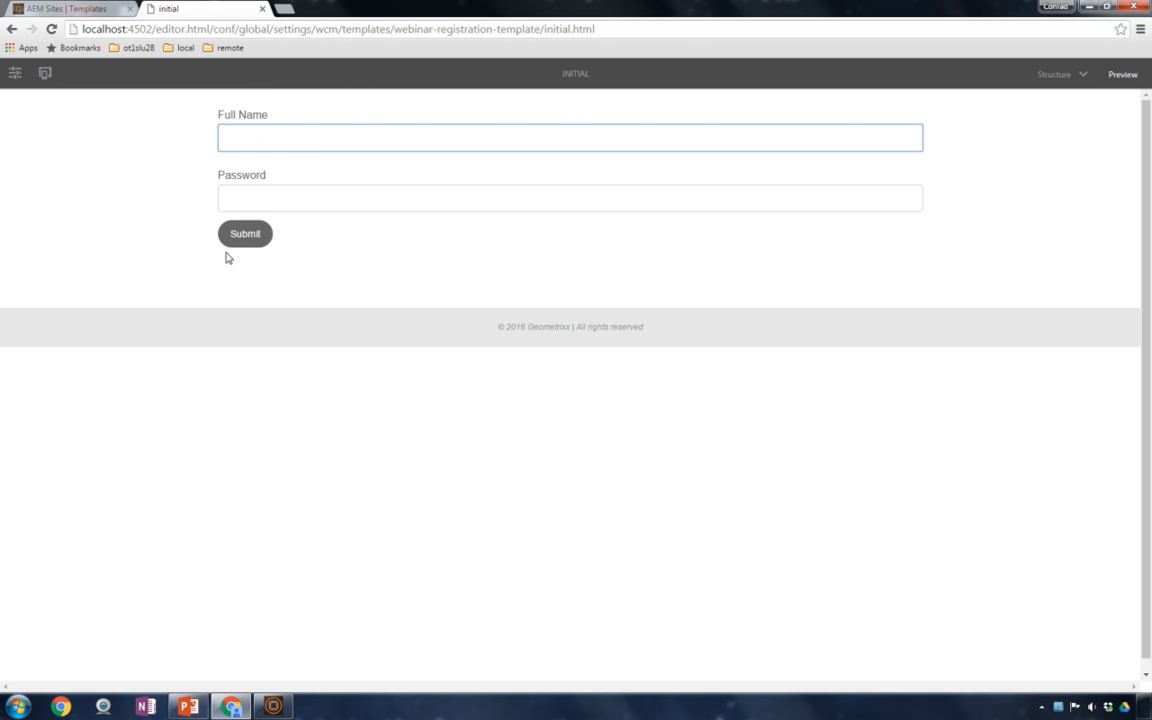
- Close the template editor and enable the Webinar Registration Template in the global templates folder
{"action": "left_click", "coordinate": [262, 8]}
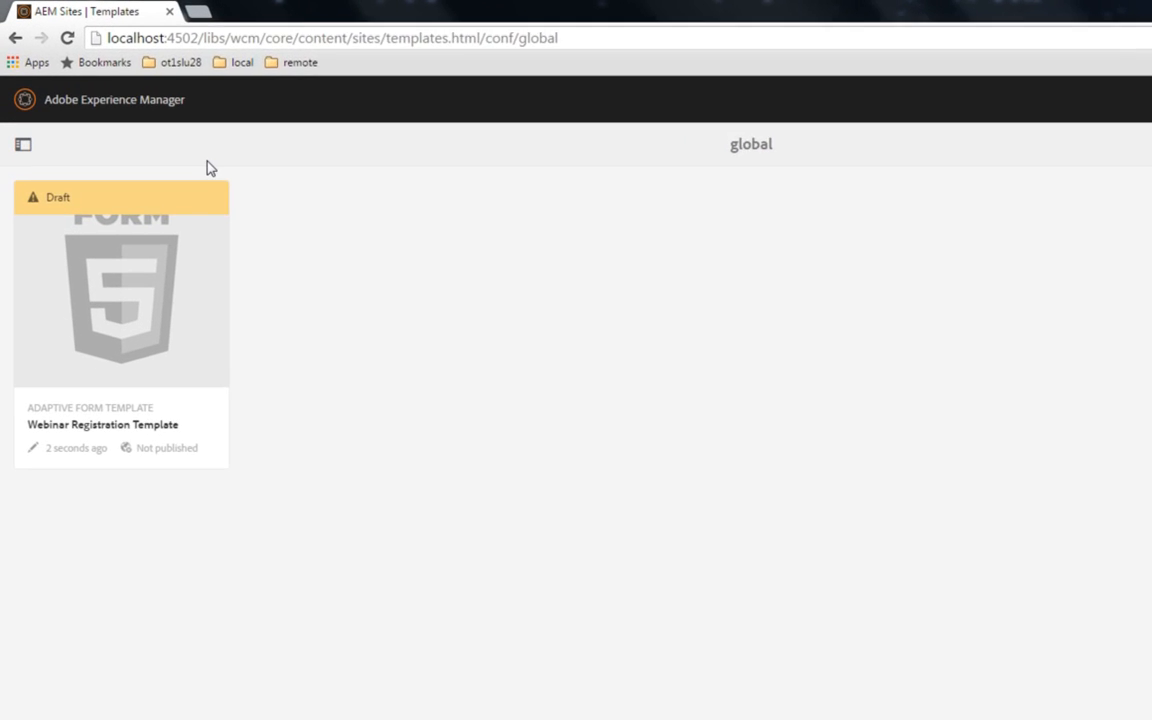
{"action": "left_click", "coordinate": [185, 205]}
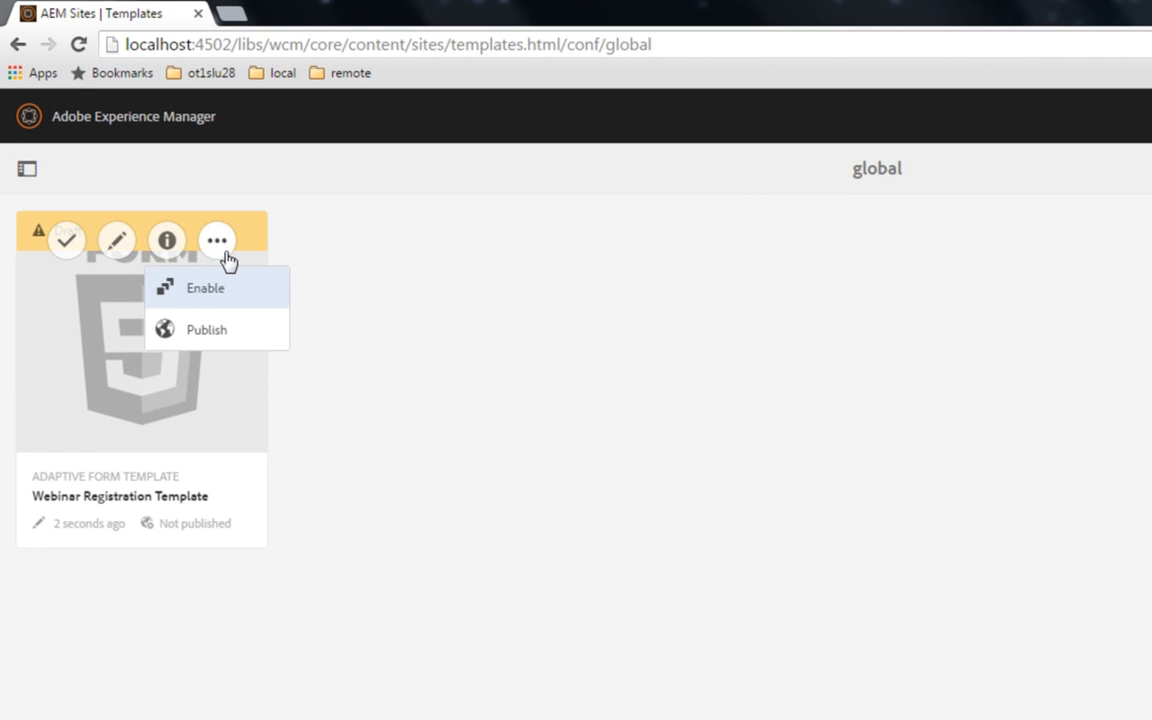
{"action": "left_click", "coordinate": [217, 292]}
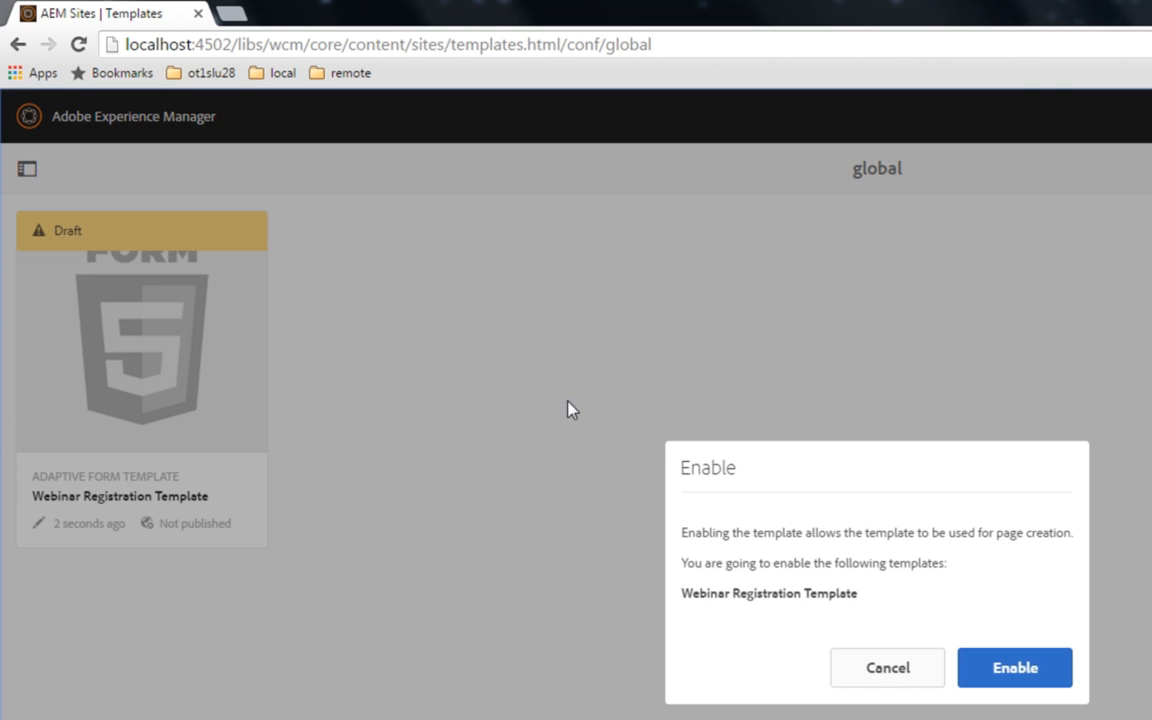
{"action": "left_click", "coordinate": [987, 666]}
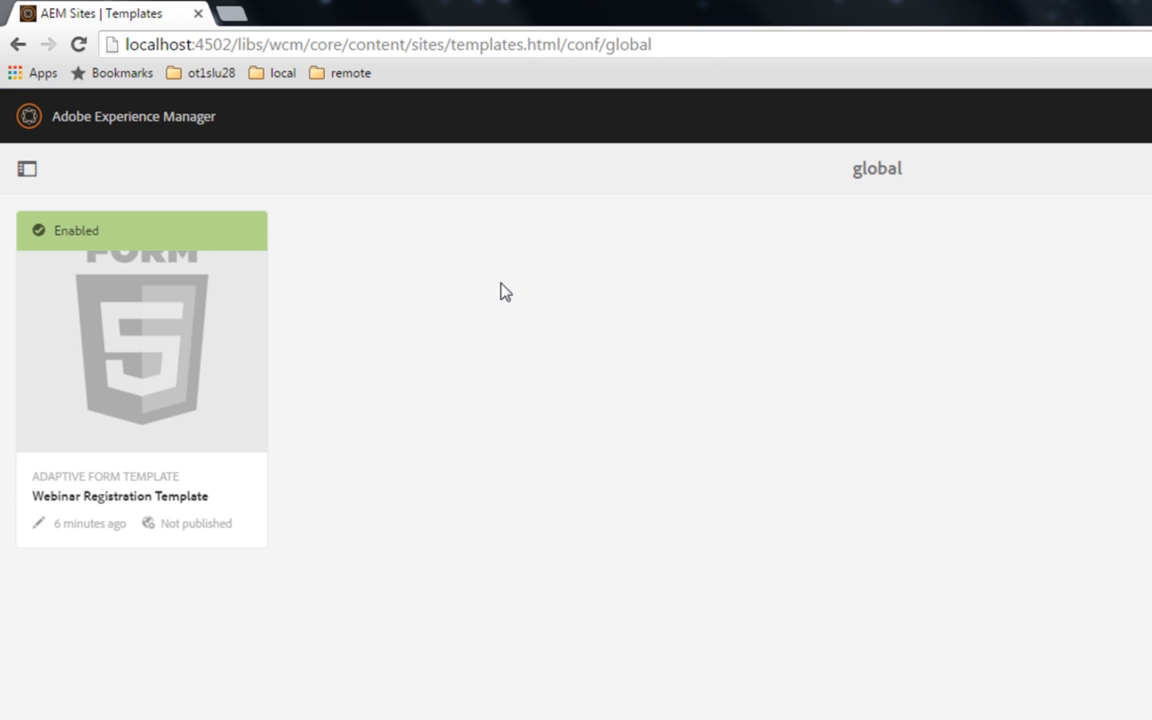
- Publish the webinar-registration-template
{"action": "left_click", "coordinate": [222, 240]}
{"action": "left_click", "coordinate": [229, 327]}
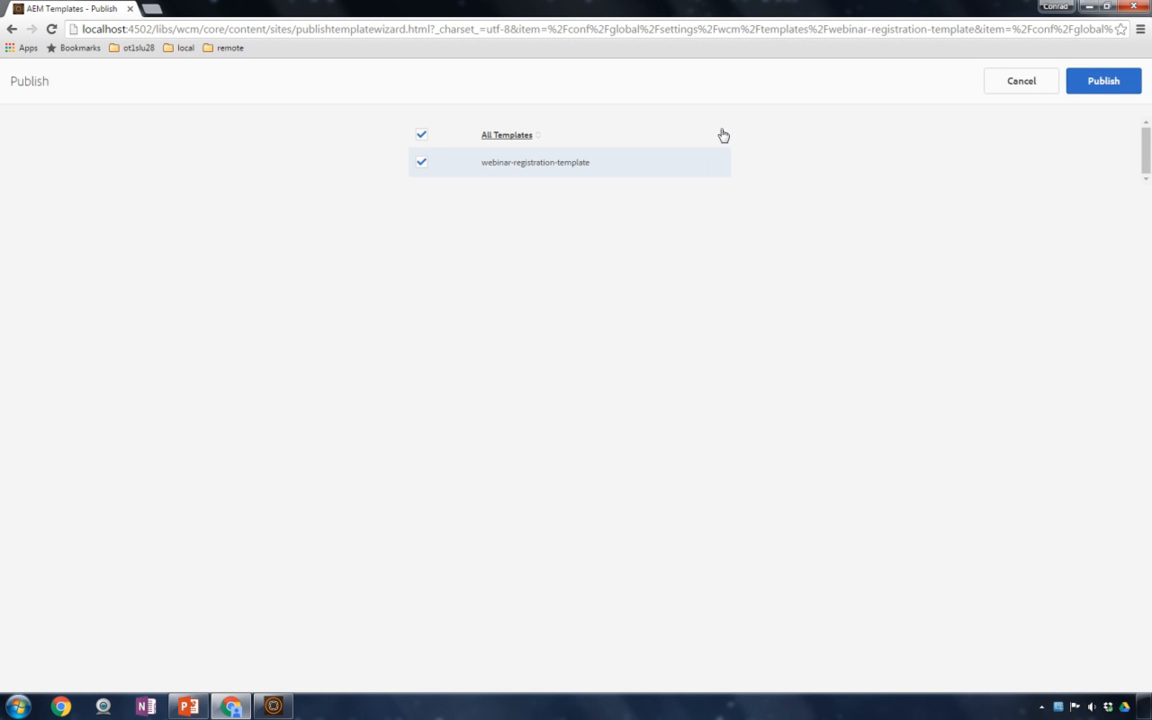
{"action": "left_click", "coordinate": [1086, 90]}
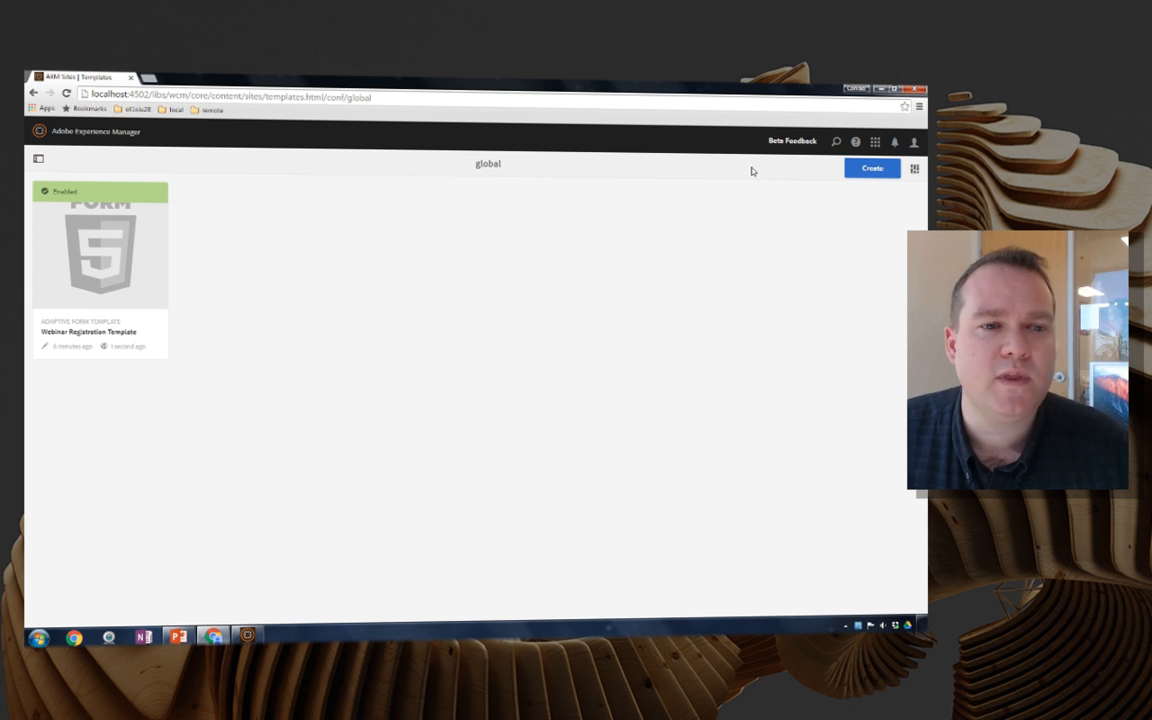
- Go from the templates console to the Forms & Documents area
{"action": "left_click", "coordinate": [90, 134]}
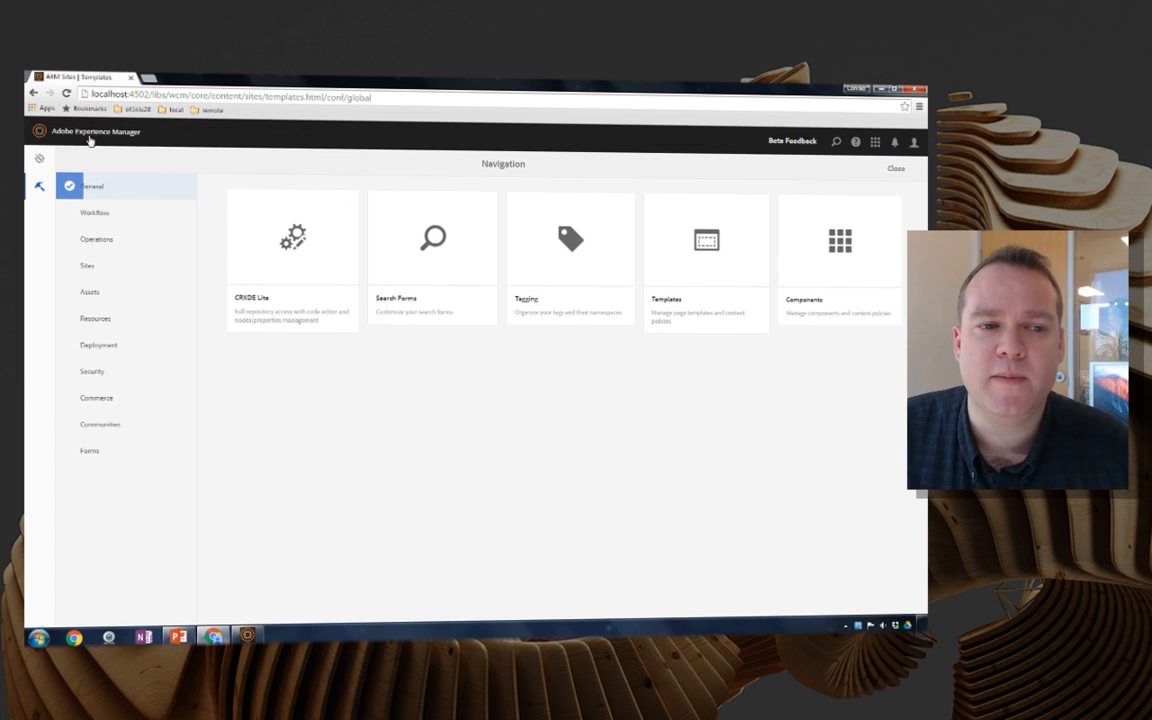
{"action": "left_click", "coordinate": [52, 157]}
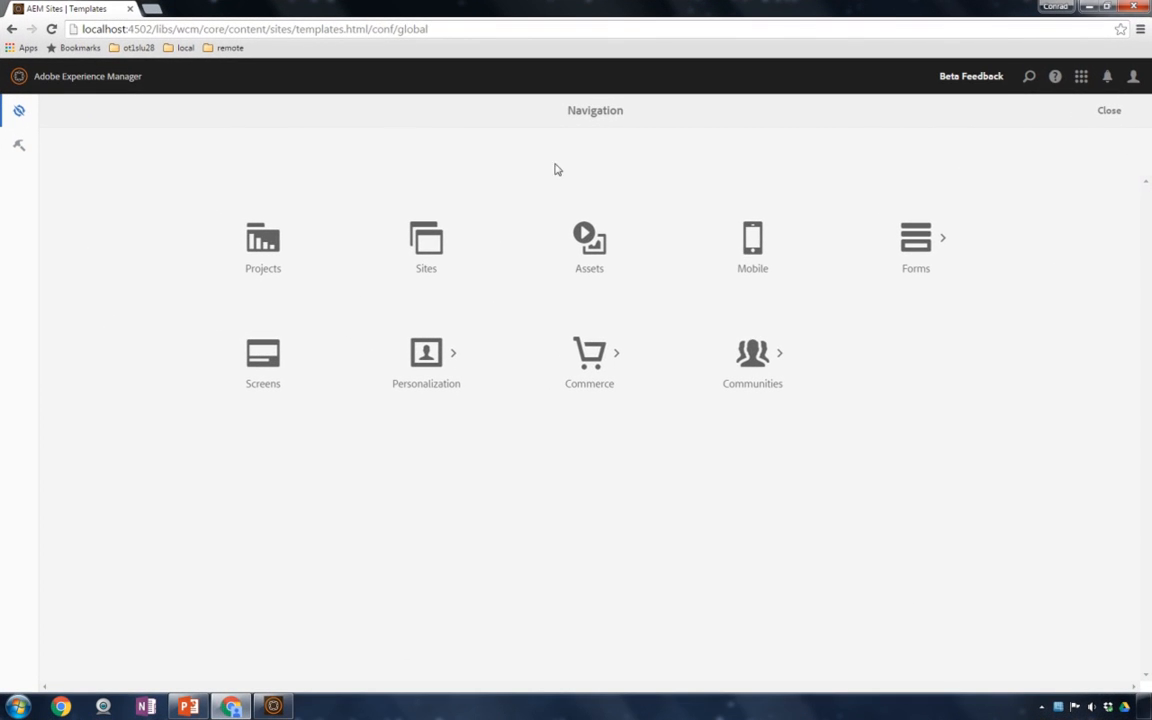
{"action": "left_click", "coordinate": [893, 230]}
{"action": "left_click", "coordinate": [262, 236]}
{"action": "mouse_move", "coordinate": [268, 236]}
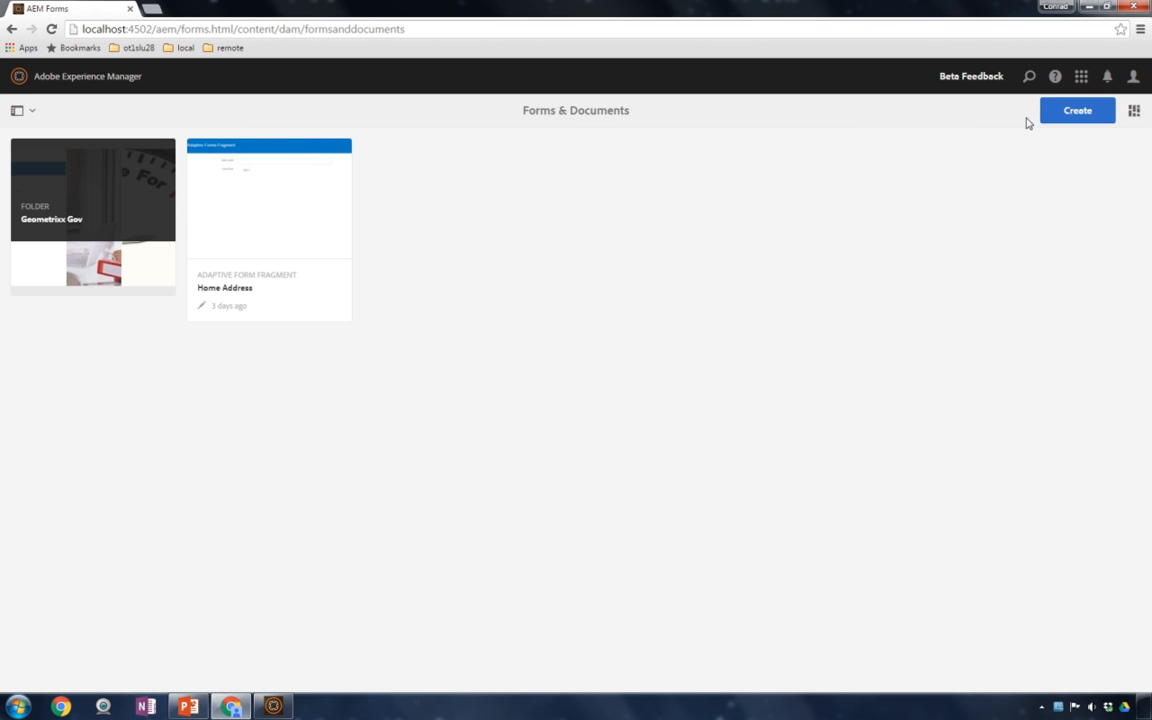
- Start a new Adaptive Form based on the Webinar Registration Template and proceed to its properties
{"action": "left_click", "coordinate": [1061, 112]}
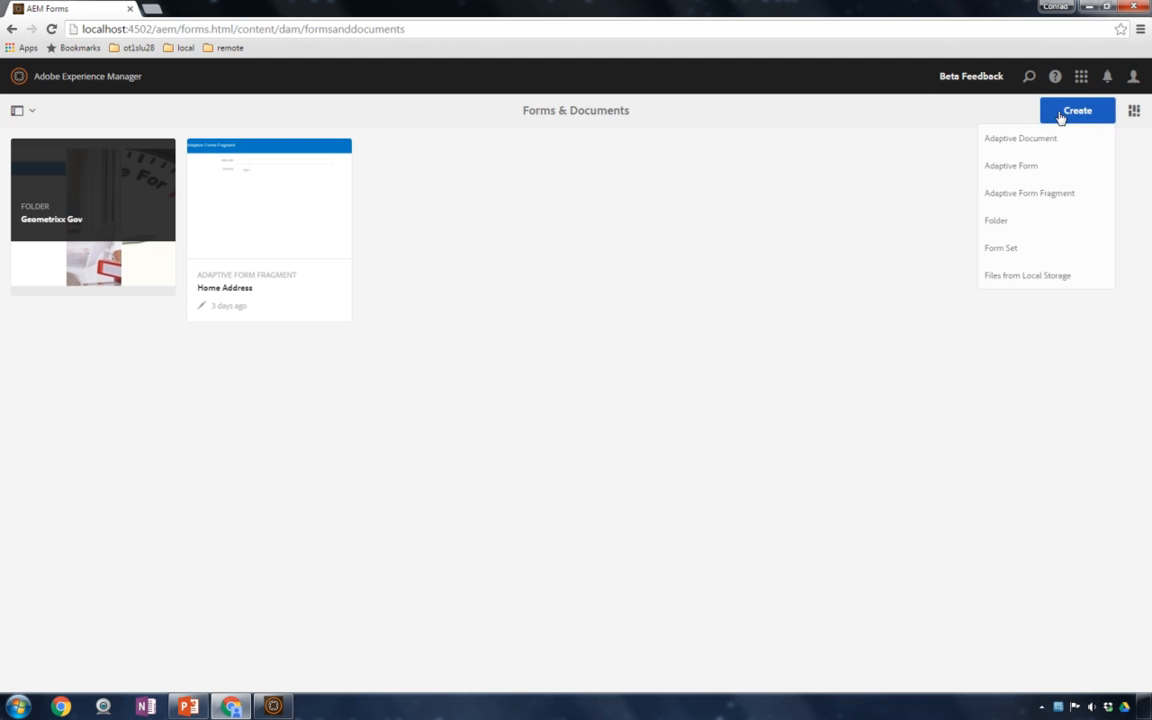
{"action": "left_click", "coordinate": [1043, 168]}
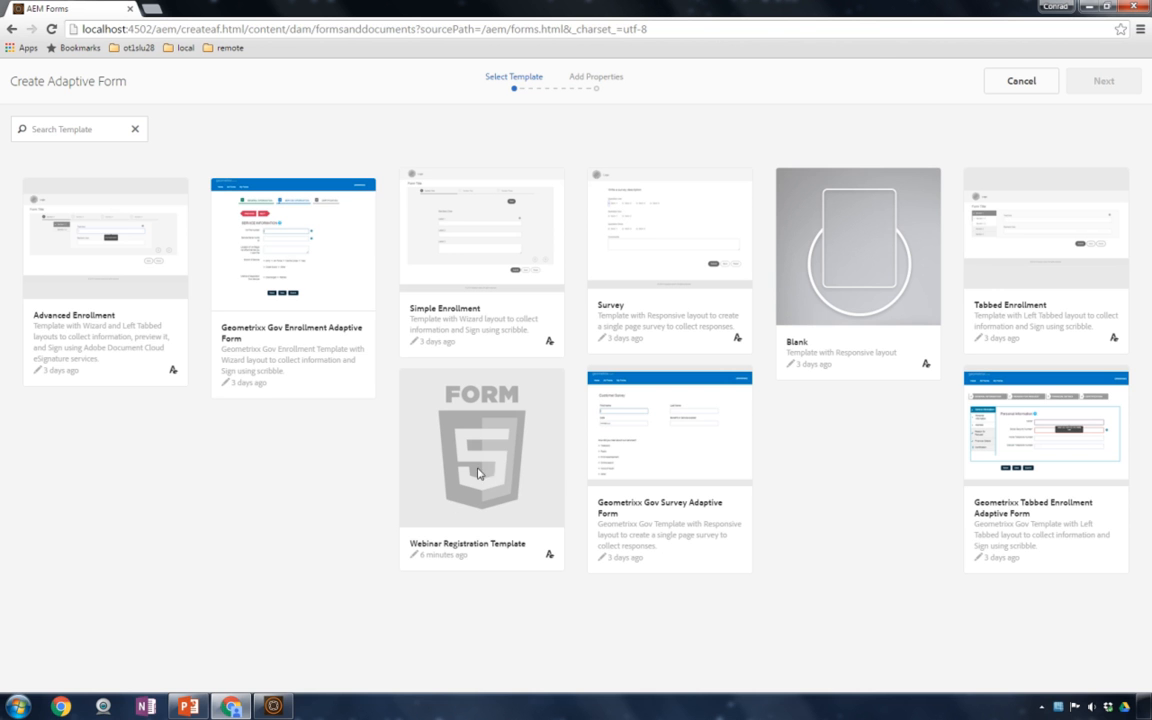
{"action": "left_click", "coordinate": [530, 488]}
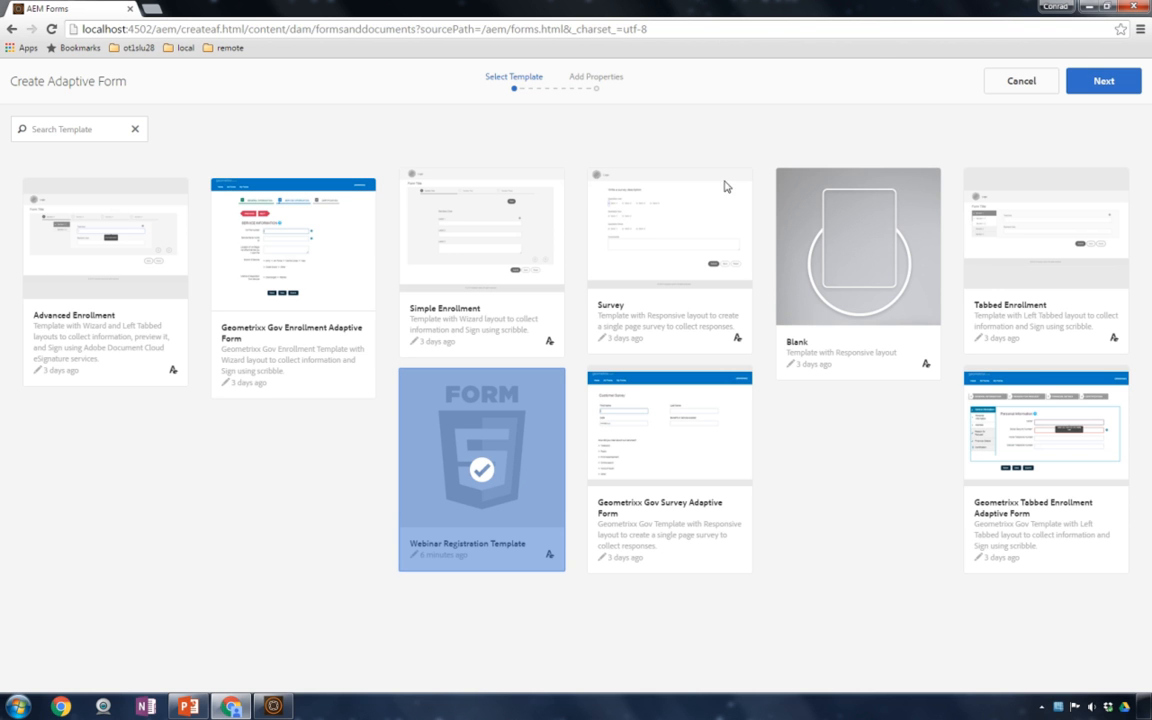
{"action": "left_click", "coordinate": [1100, 80]}
- Title the form "Shapes Webinar Registration", leave the description and tags empty, create it and open it for editing
{"action": "left_click", "coordinate": [628, 172]}
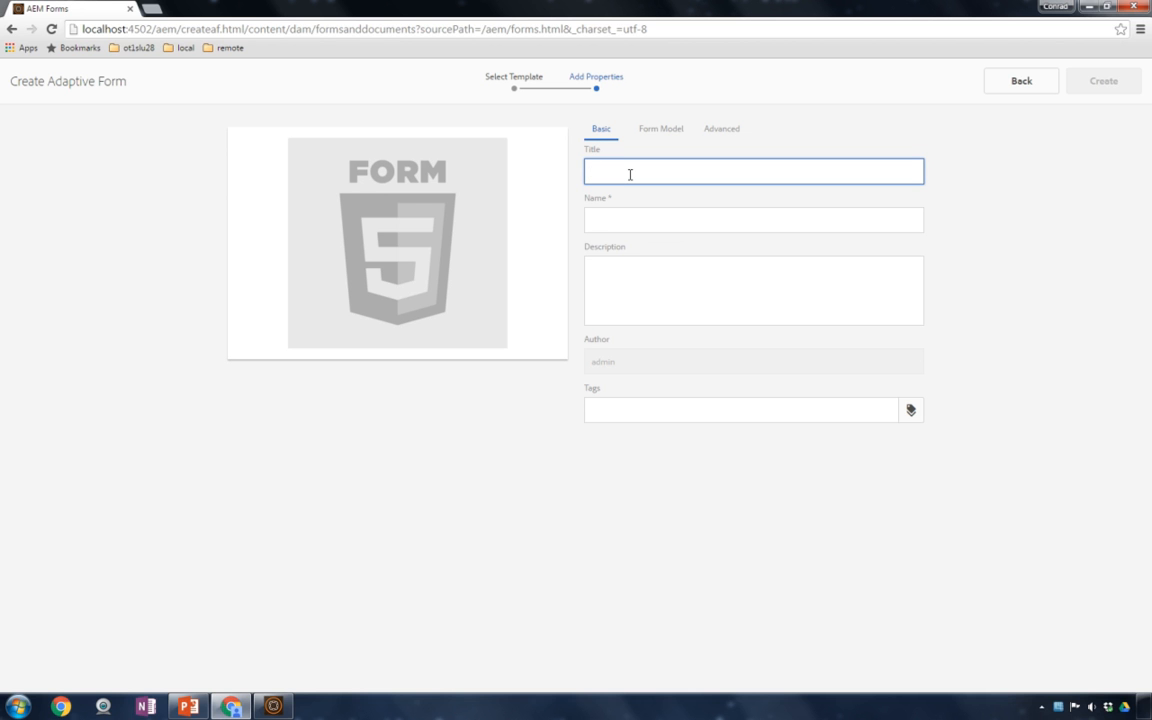
{"action": "type", "text": "Shapes Webinar Re"}
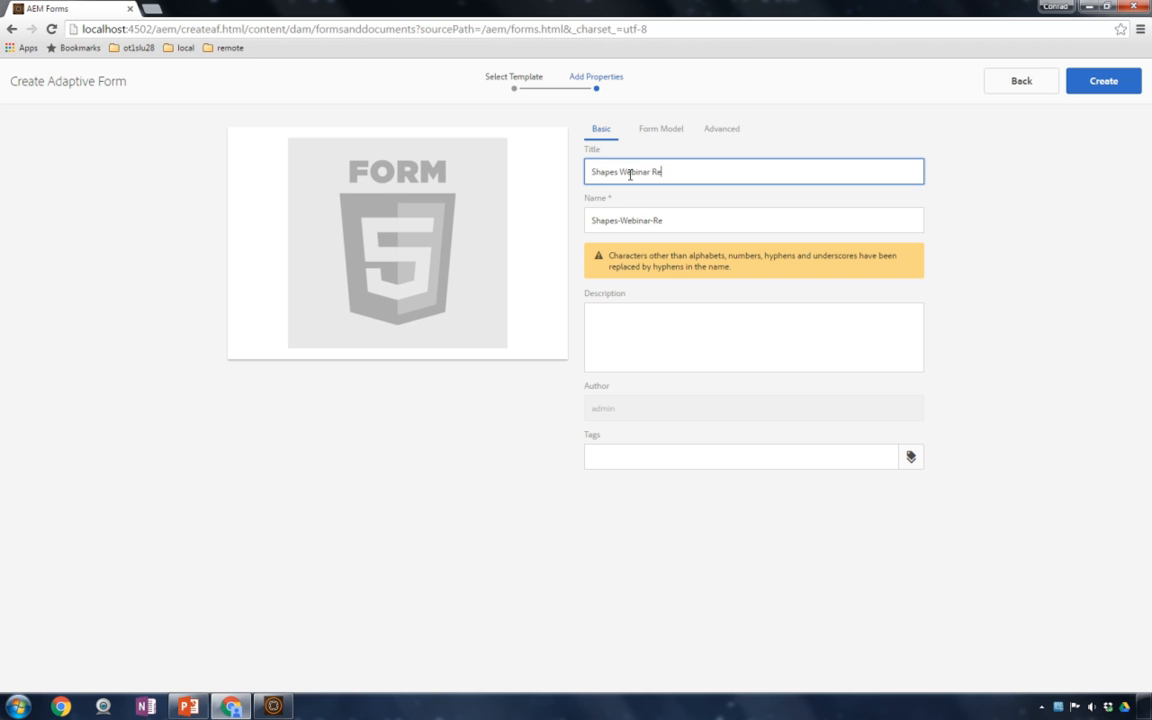
{"action": "type", "text": "gistration"}
{"action": "left_click", "coordinate": [631, 318]}
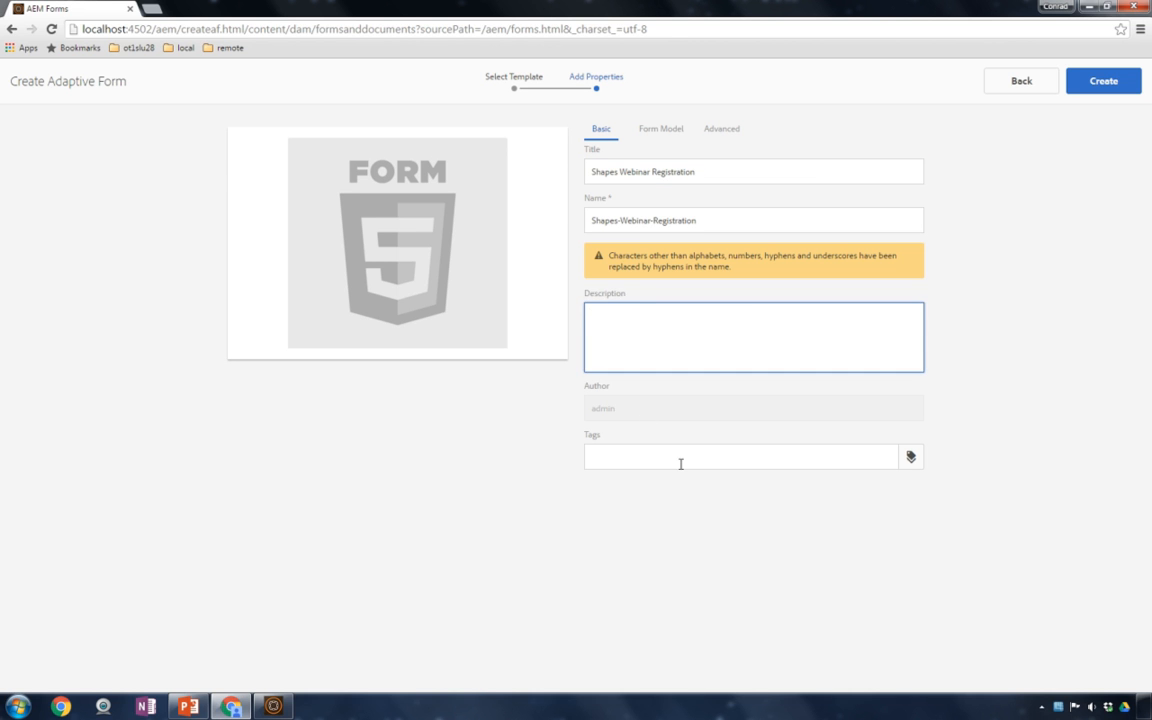
{"action": "left_click", "coordinate": [683, 464]}
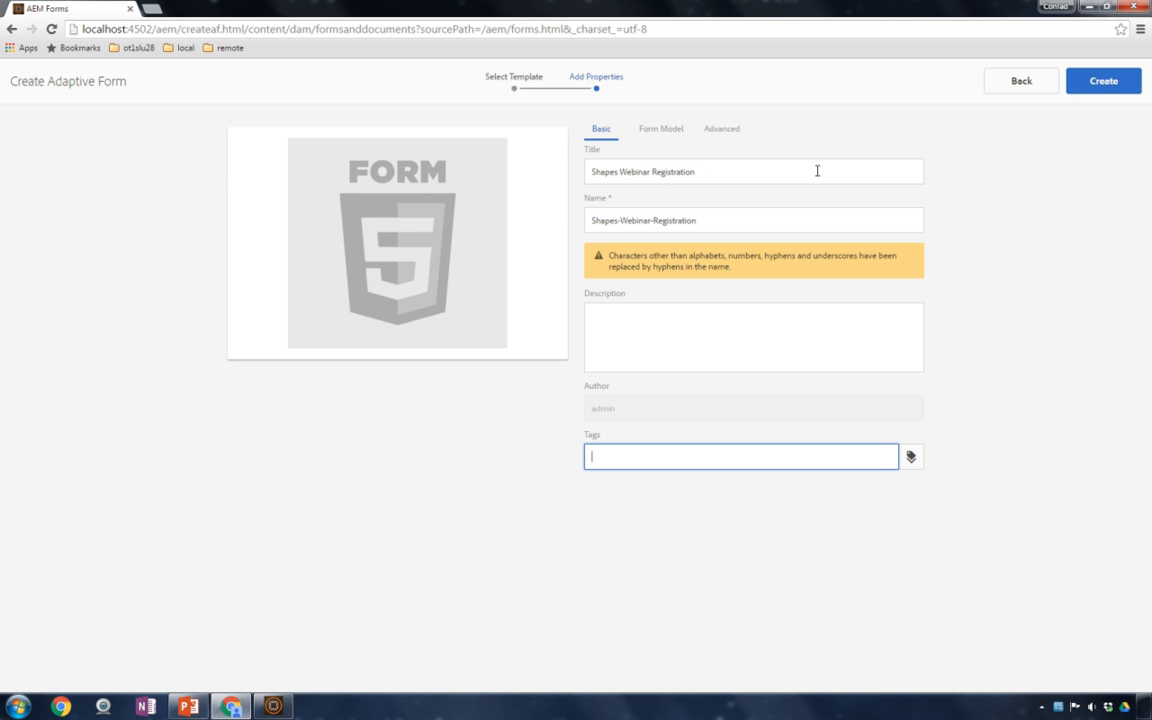
{"action": "left_click", "coordinate": [1103, 83]}
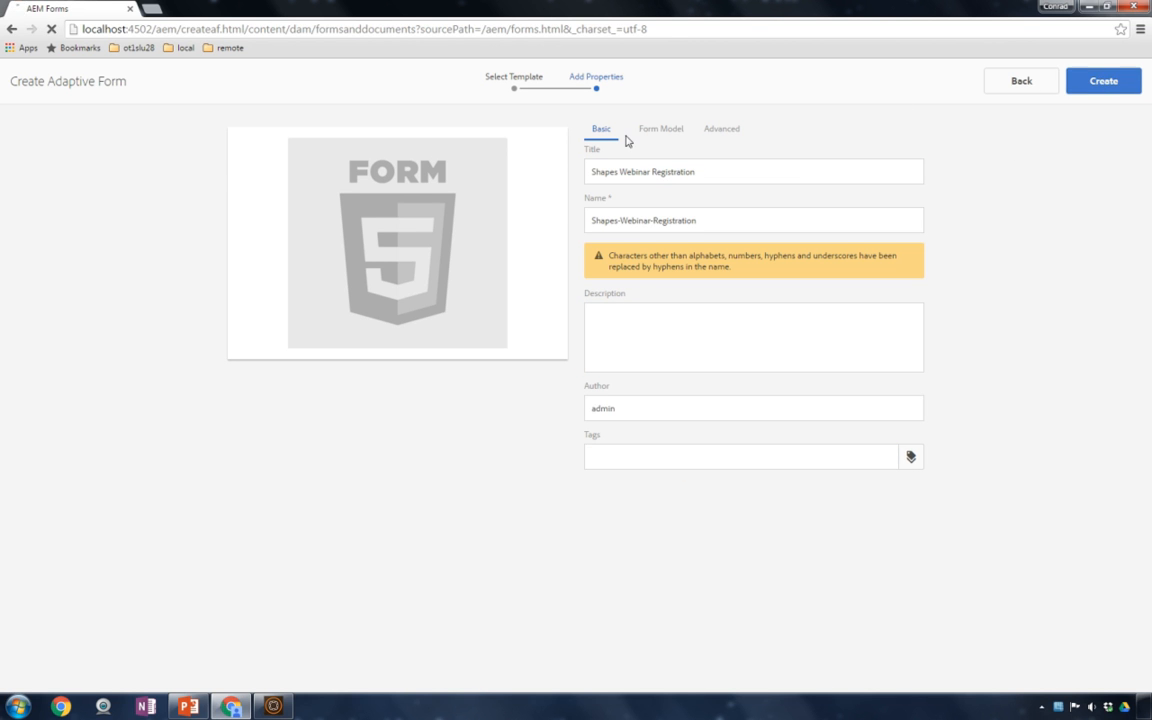
{"action": "left_click", "coordinate": [664, 407]}
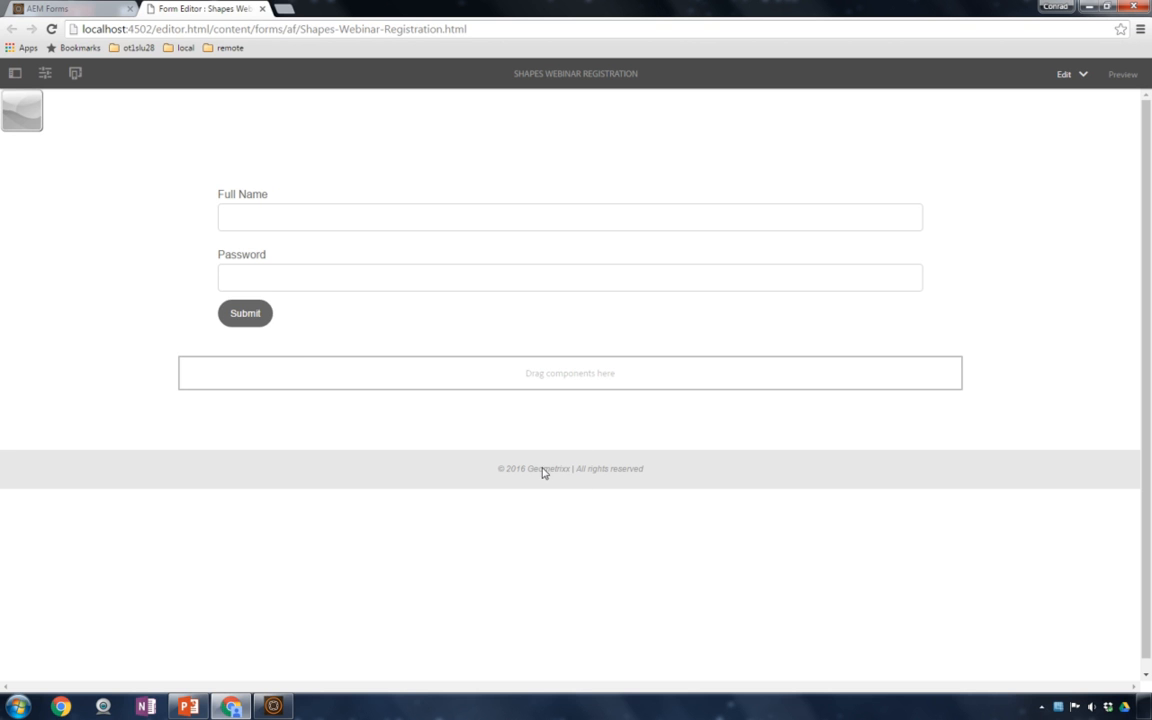
- Set the header image to the asset Large-Banner-Image.jpg from the Geometrixx/Webinars folder and apply the change
{"action": "left_click", "coordinate": [45, 119]}
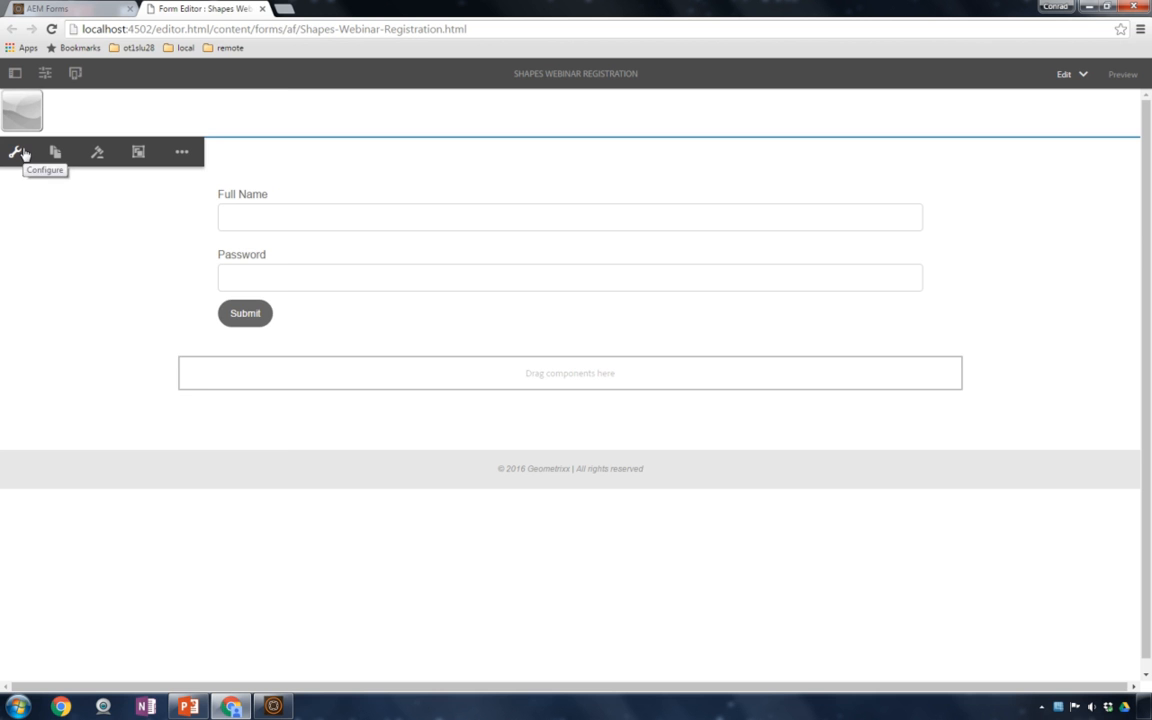
{"action": "left_click", "coordinate": [22, 152]}
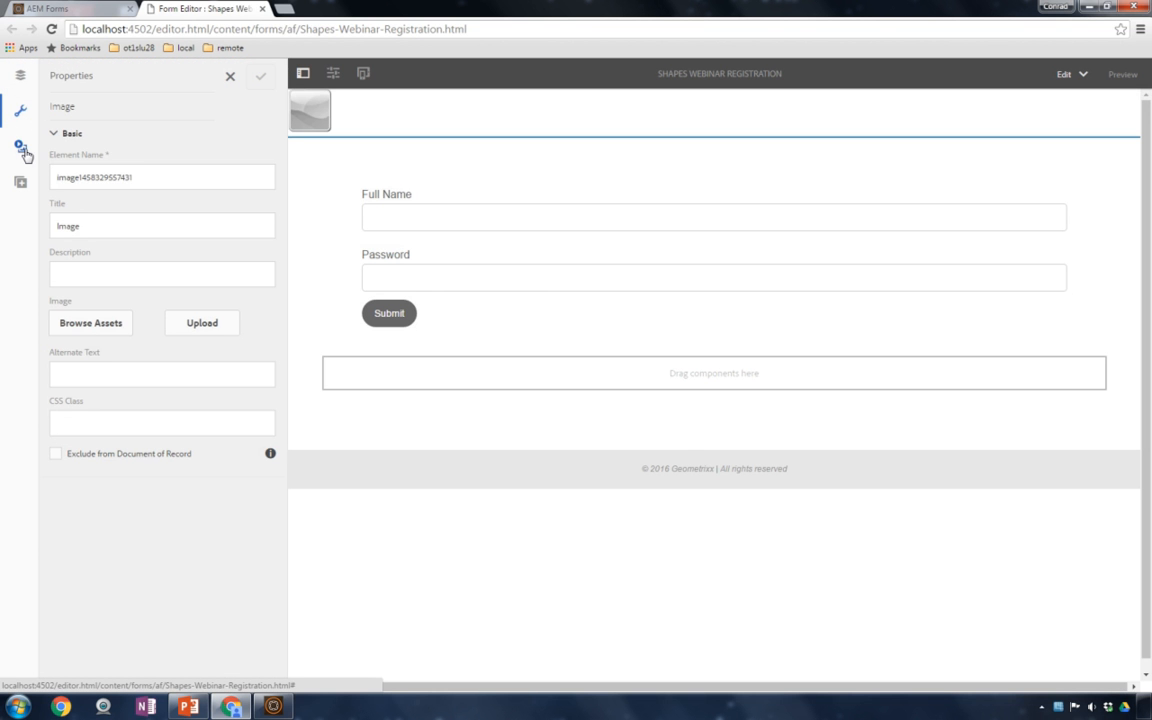
{"action": "left_click", "coordinate": [113, 326]}
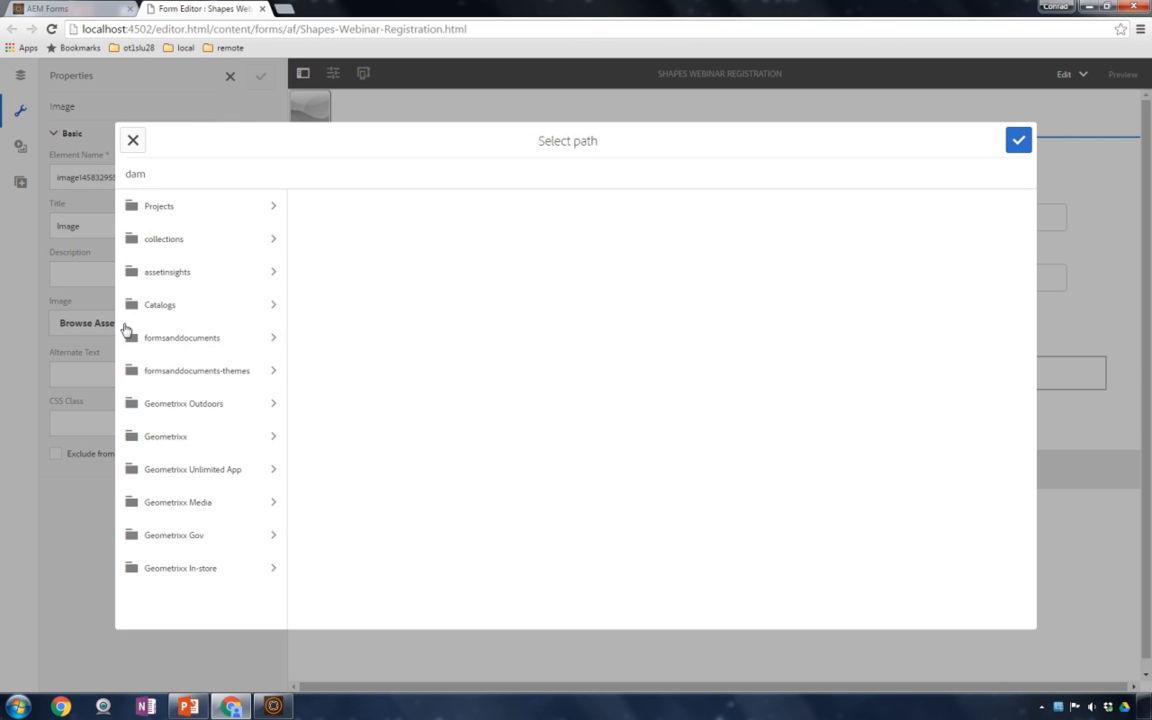
{"action": "left_click", "coordinate": [198, 436]}
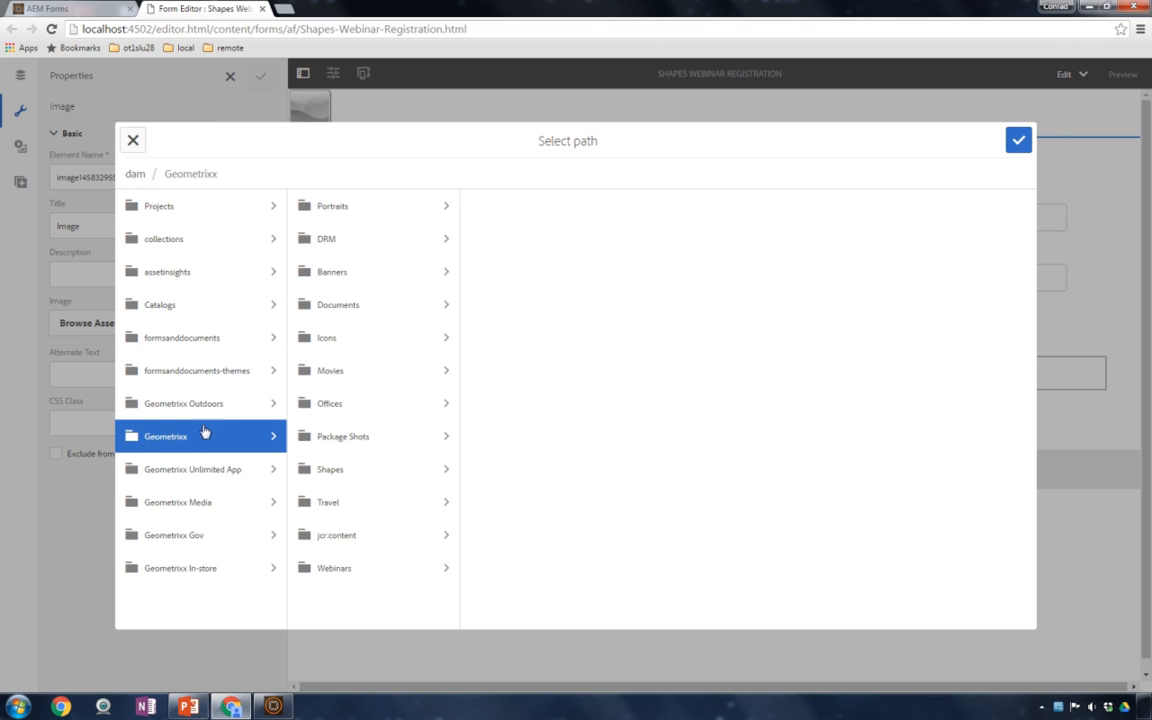
{"action": "left_click", "coordinate": [347, 568]}
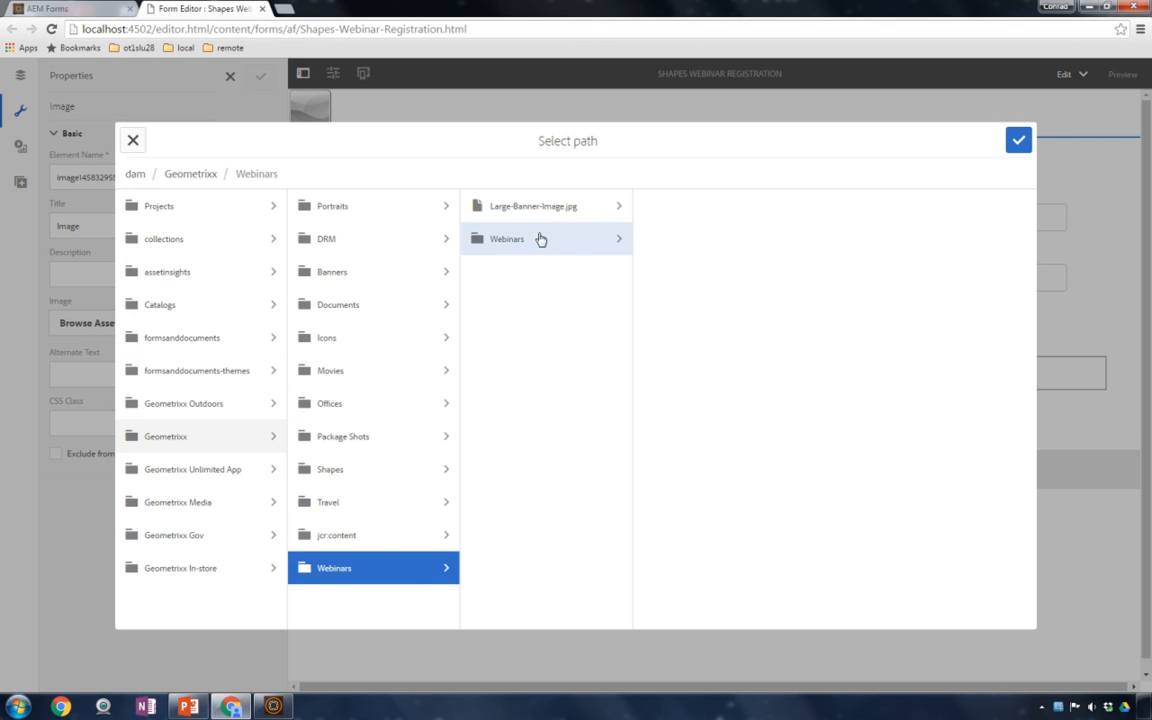
{"action": "left_click", "coordinate": [570, 206]}
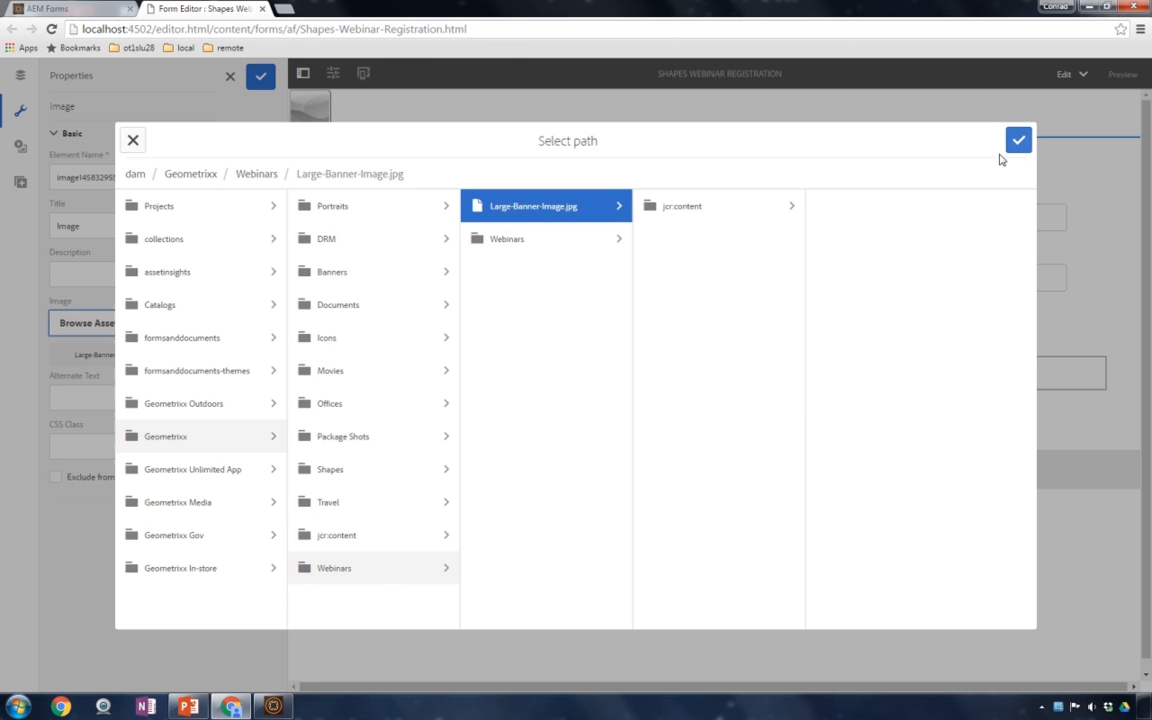
{"action": "left_click", "coordinate": [1012, 141]}
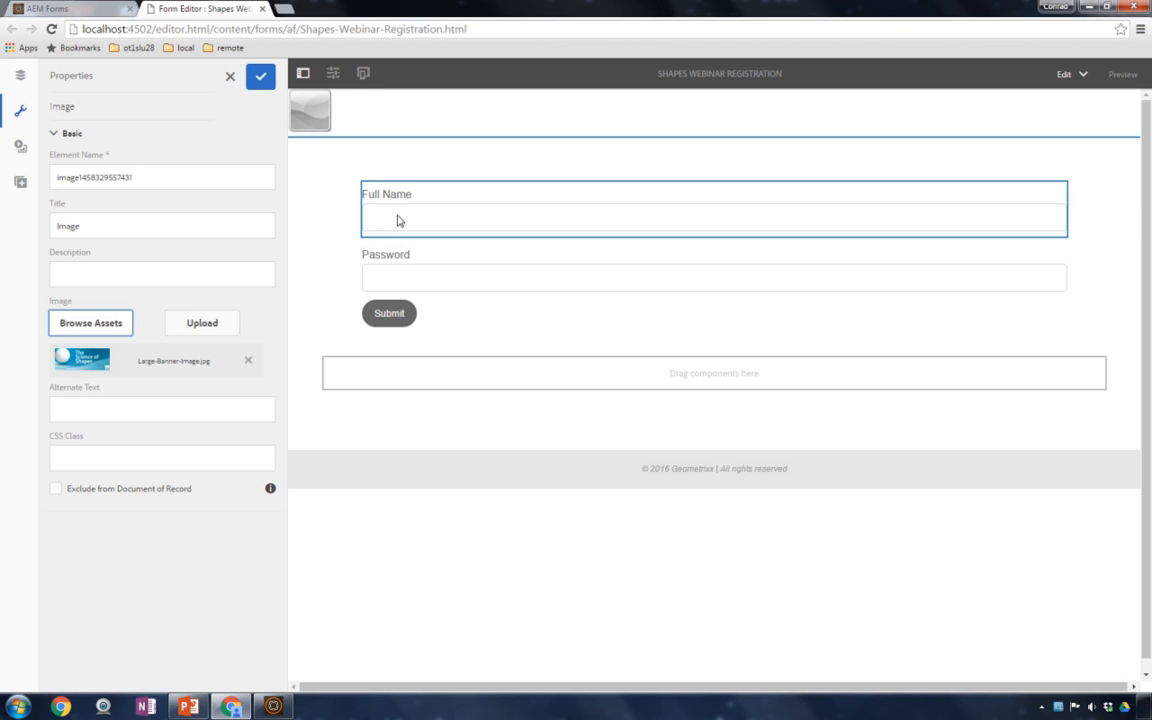
{"action": "left_click", "coordinate": [261, 78]}
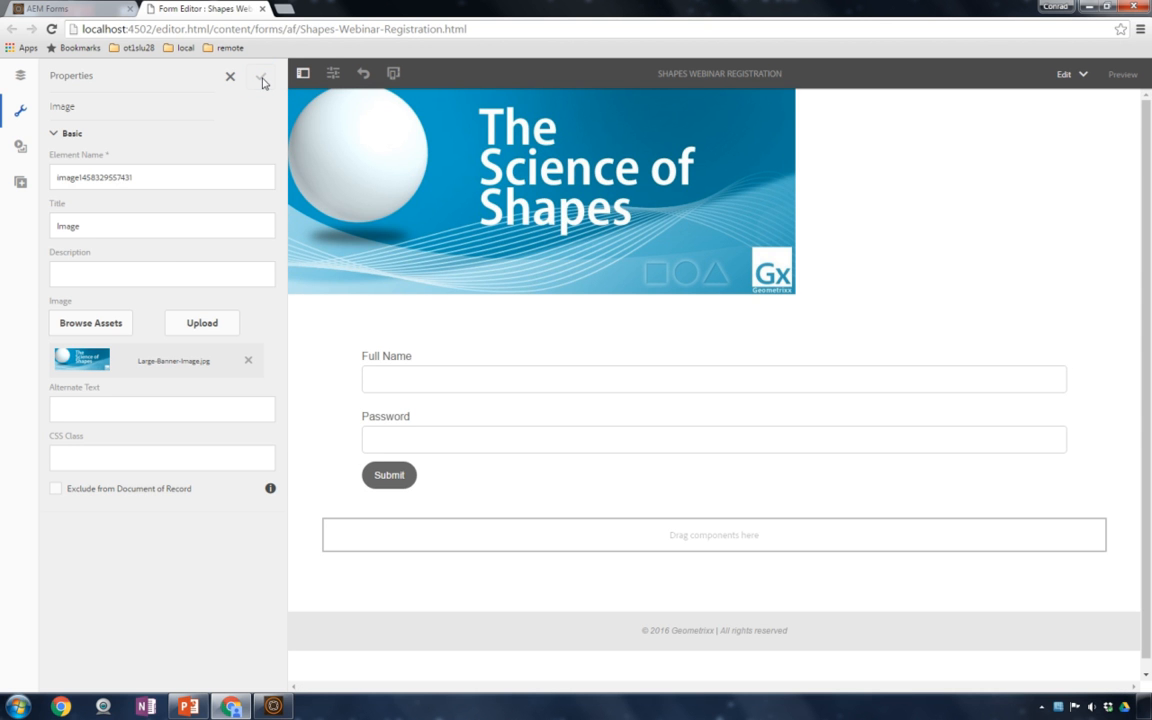
- Add a Text Box component to the form between the Password field and the Submit button
{"action": "left_click", "coordinate": [19, 184]}
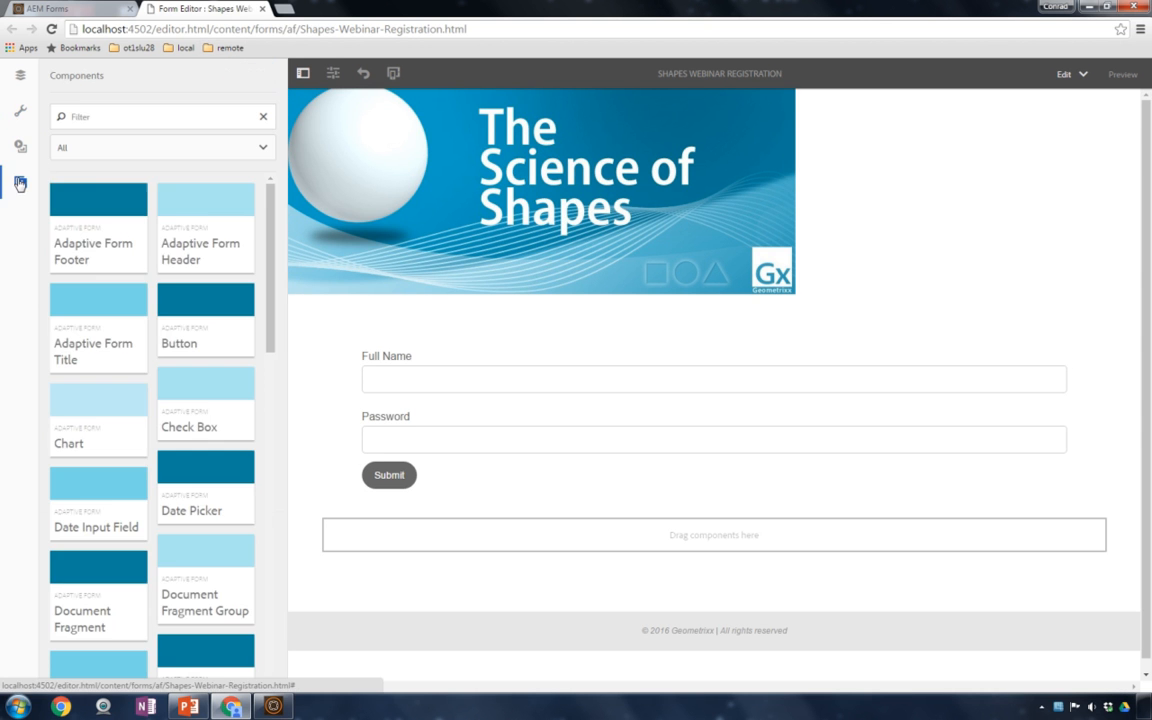
{"action": "scroll", "coordinate": [271, 265], "scroll_direction": "down", "scroll_amount": 1}
{"action": "left_click_drag", "start_coordinate": [271, 265], "coordinate": [405, 472]}
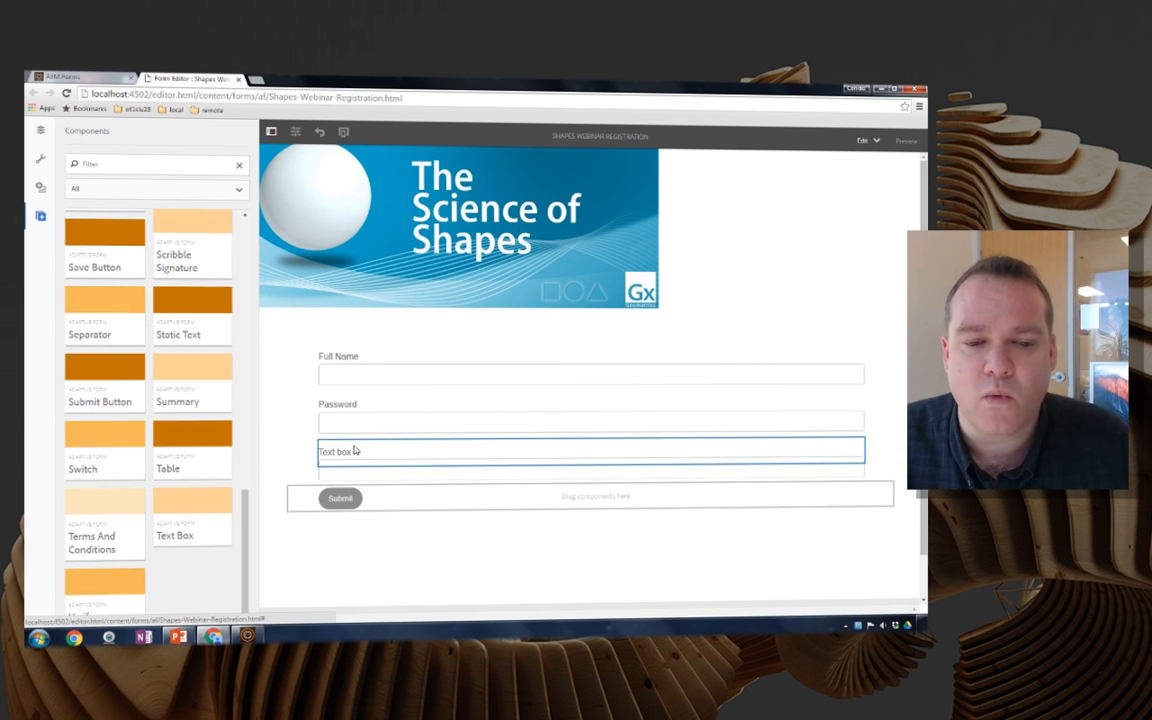